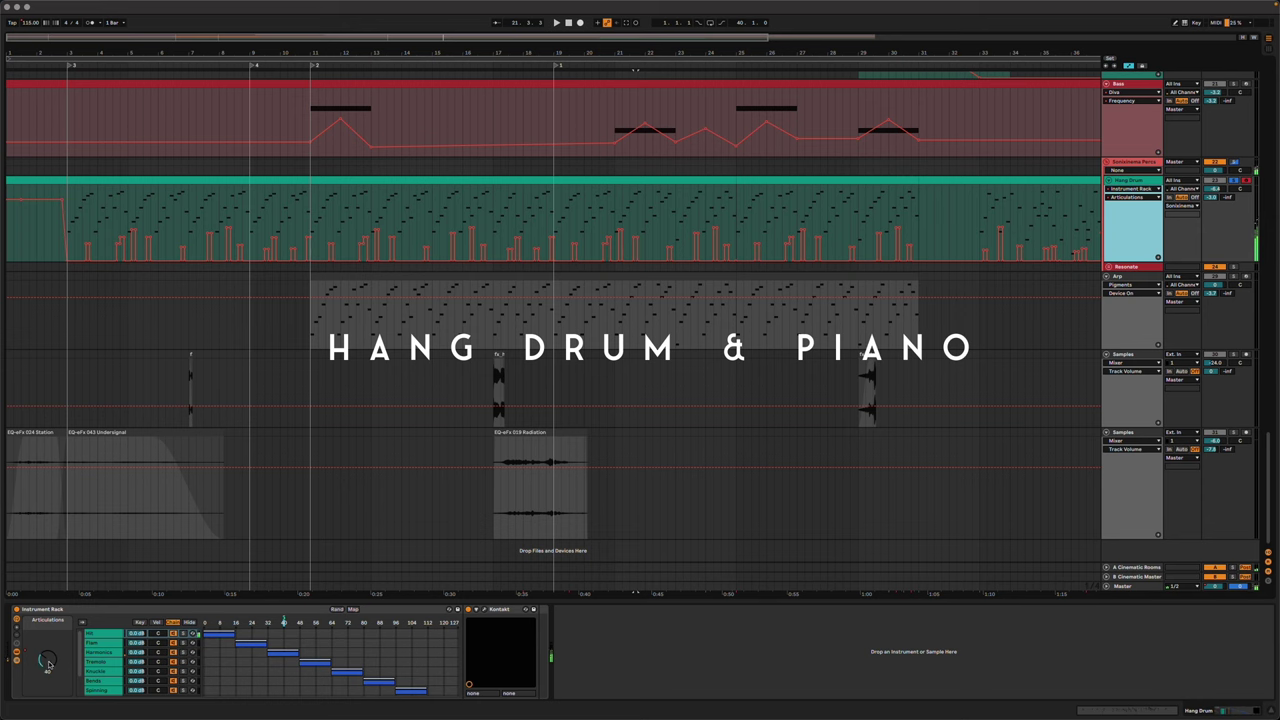
Turn the Hang Drum rack's Articulations macro down to 0, and re-enable the overridden automation
left_click_drag(48, 663, 48, 700)
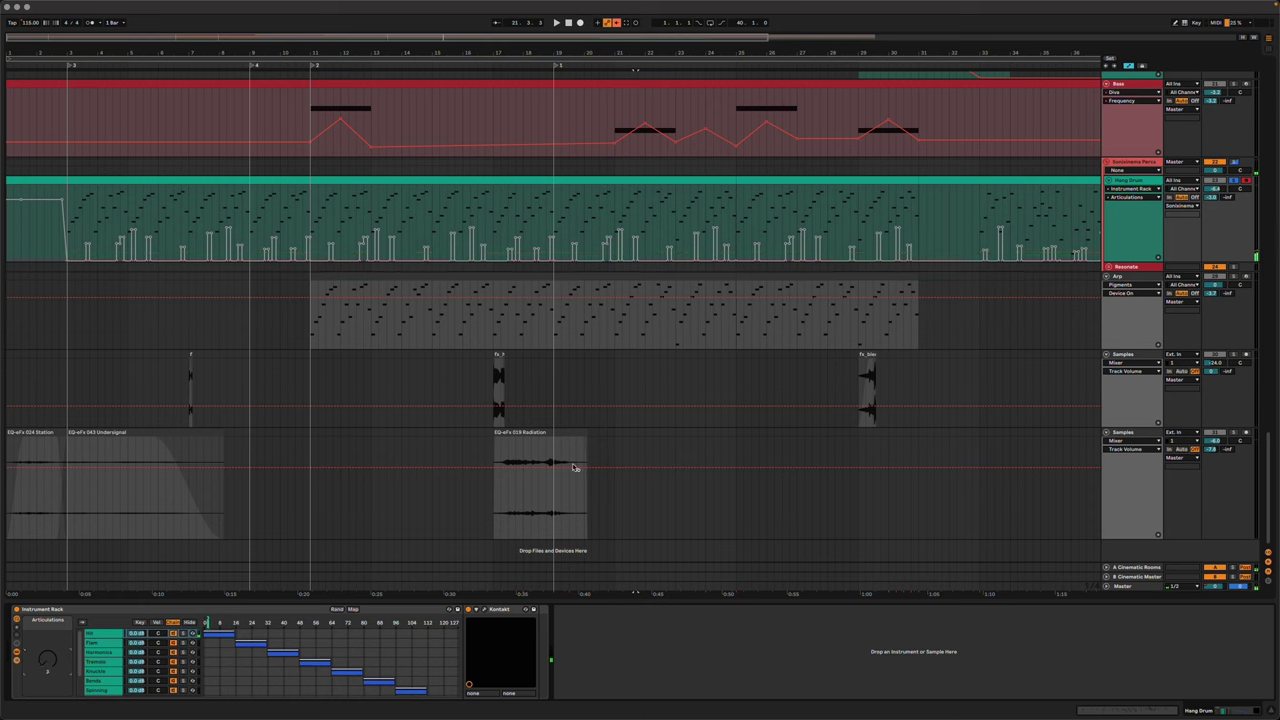
left_click(616, 23)
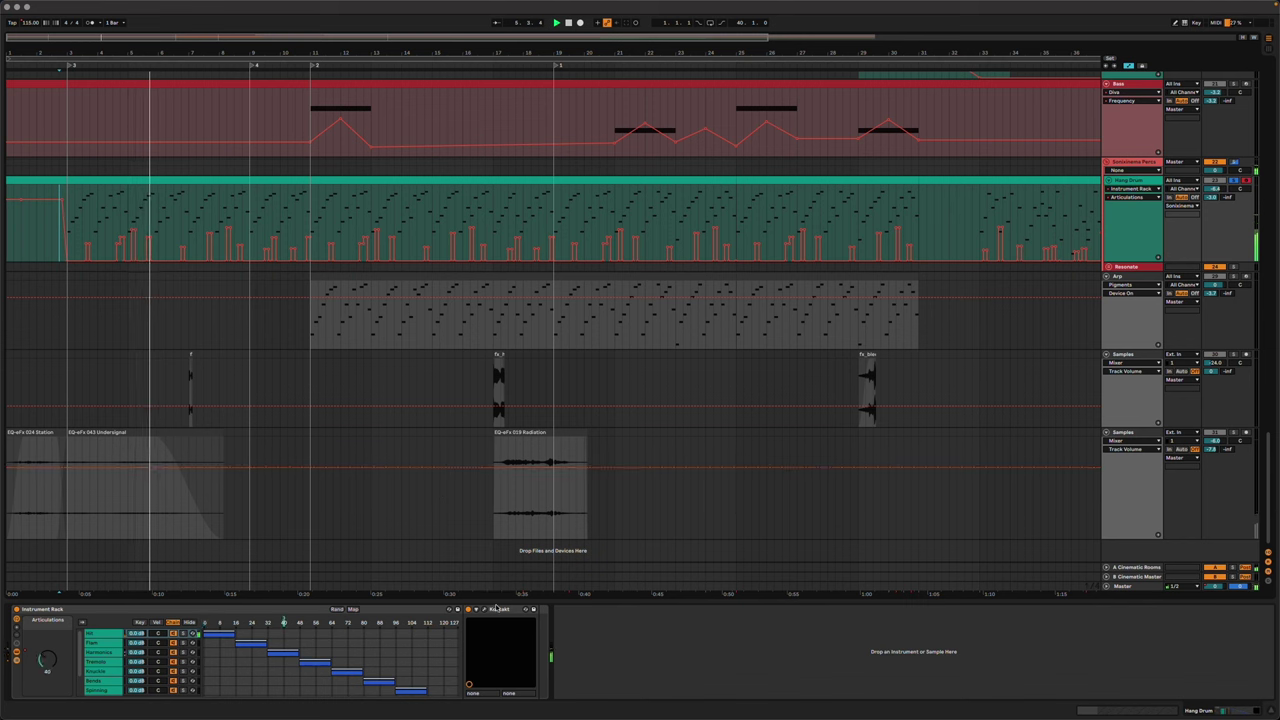
Open the Hang Drum track's Kontakt window, look through its articulation instruments from Single Hits to Shoulder, and hide the window
left_click(486, 611)
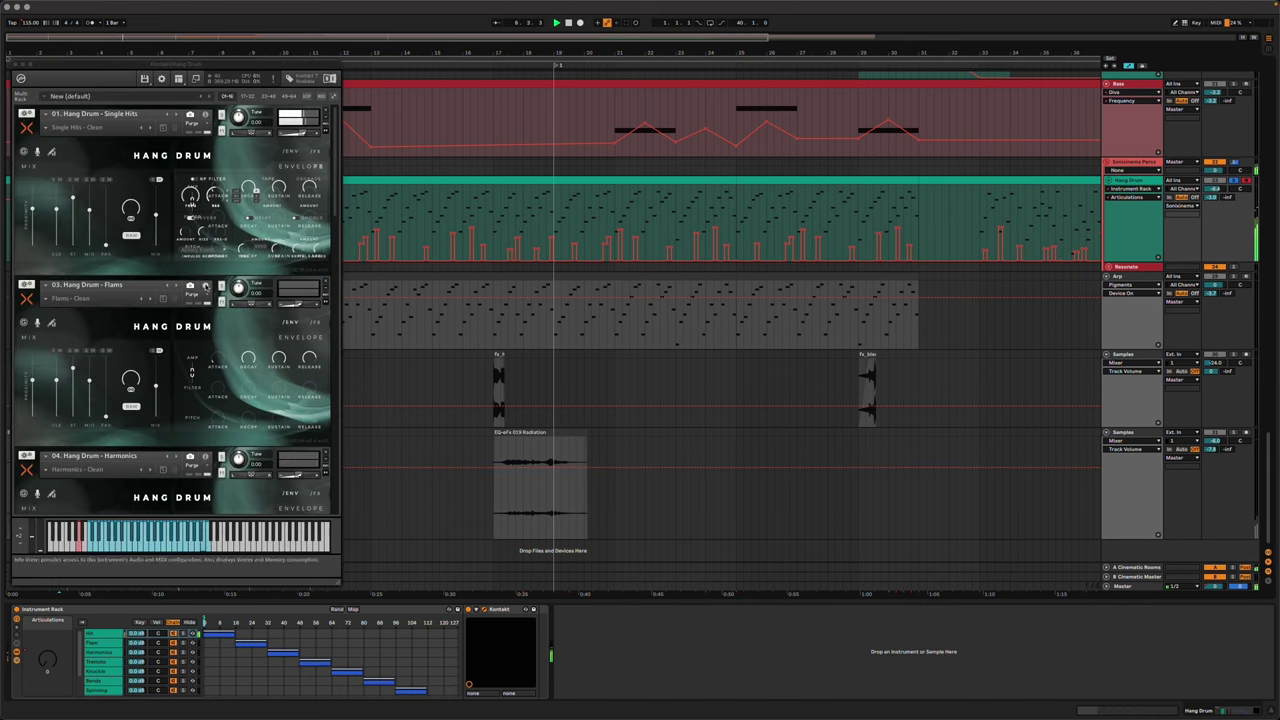
scroll(233, 303, "down", 5)
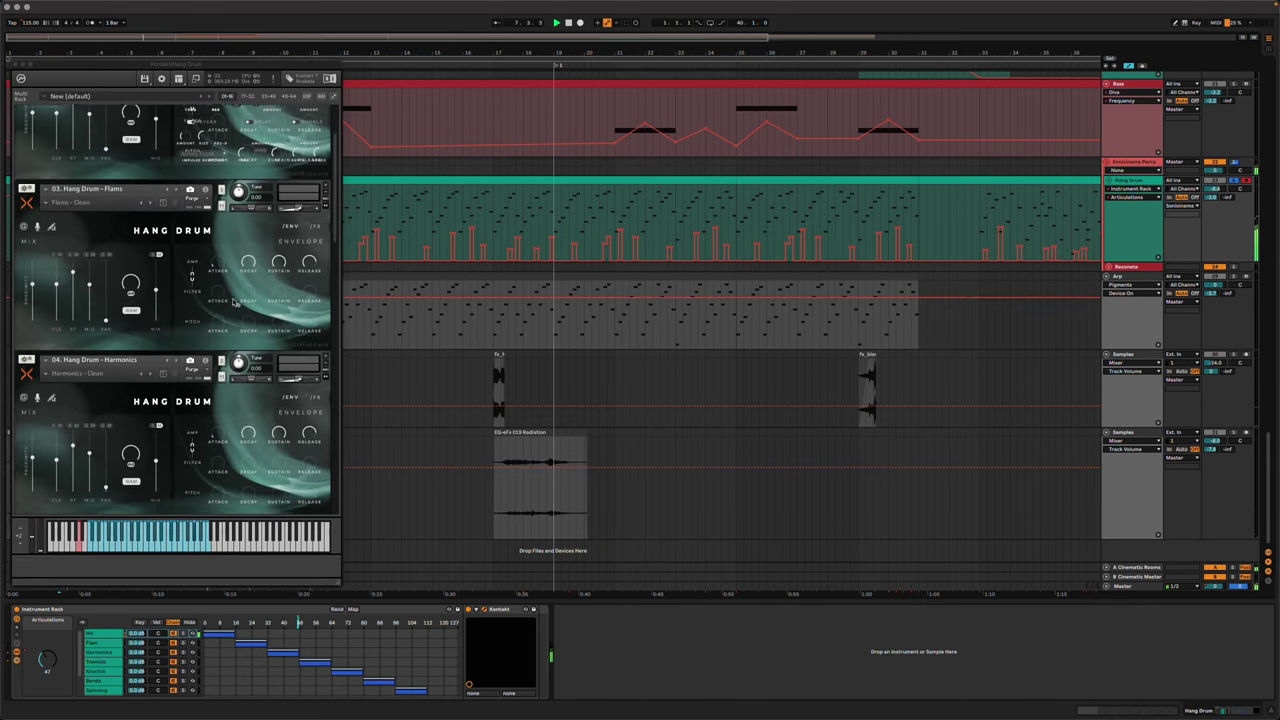
scroll(233, 303, "down", 6)
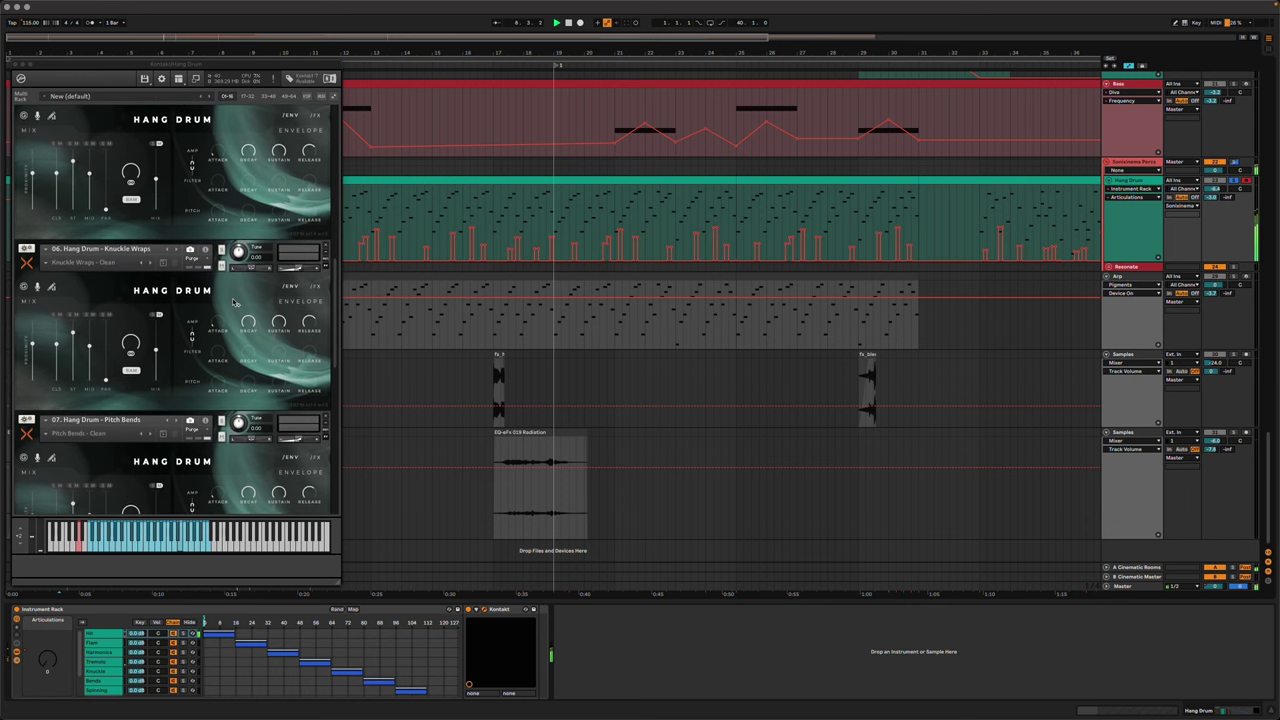
scroll(233, 303, "down", 3)
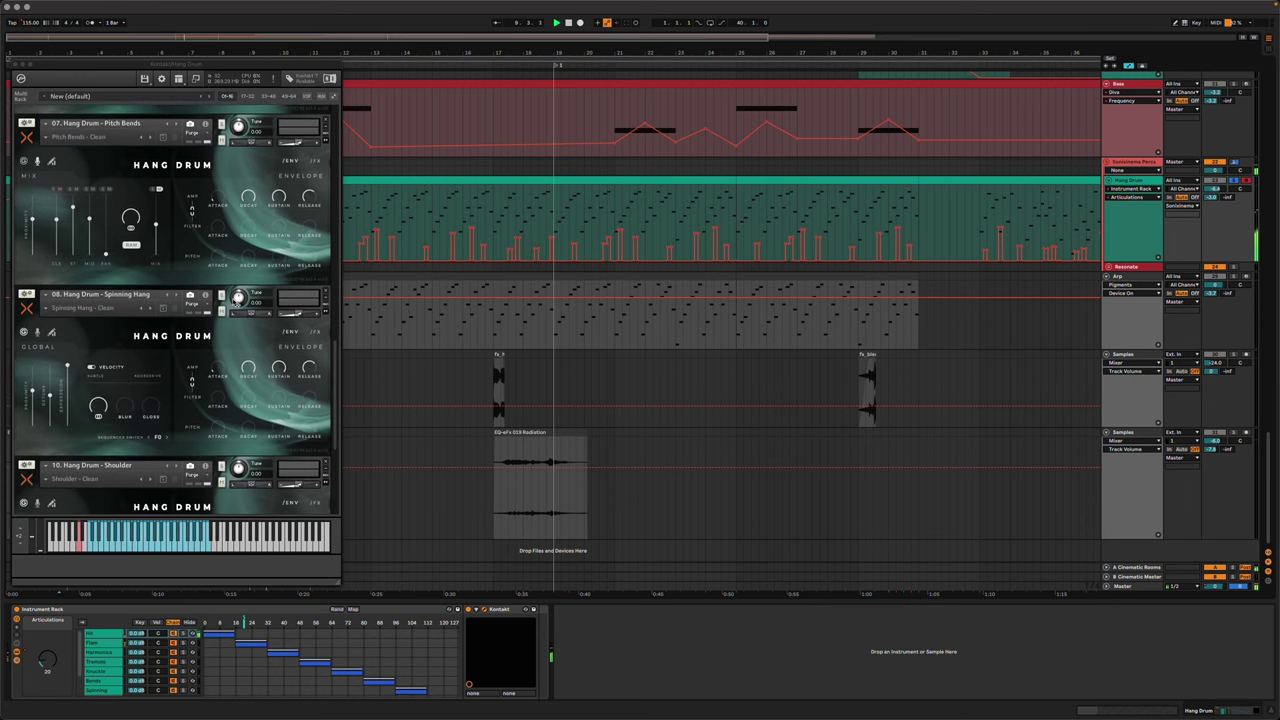
scroll(236, 300, "up", 10)
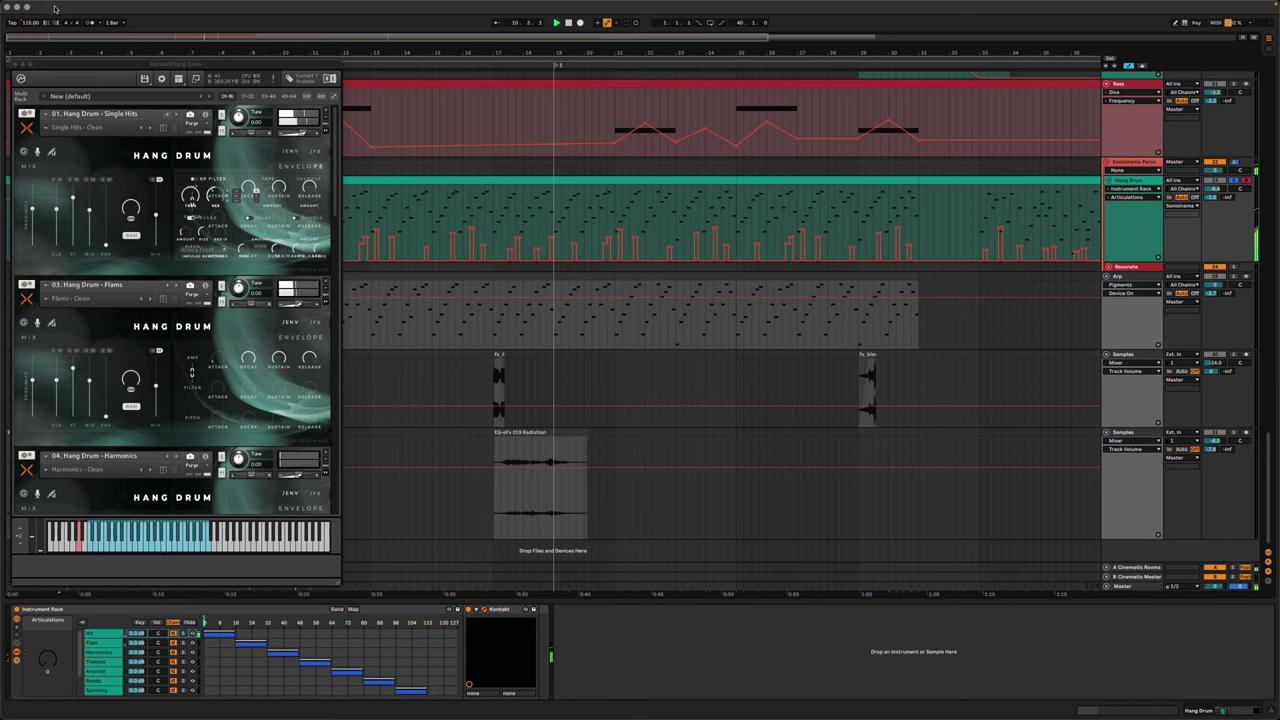
key("super+alt+p")
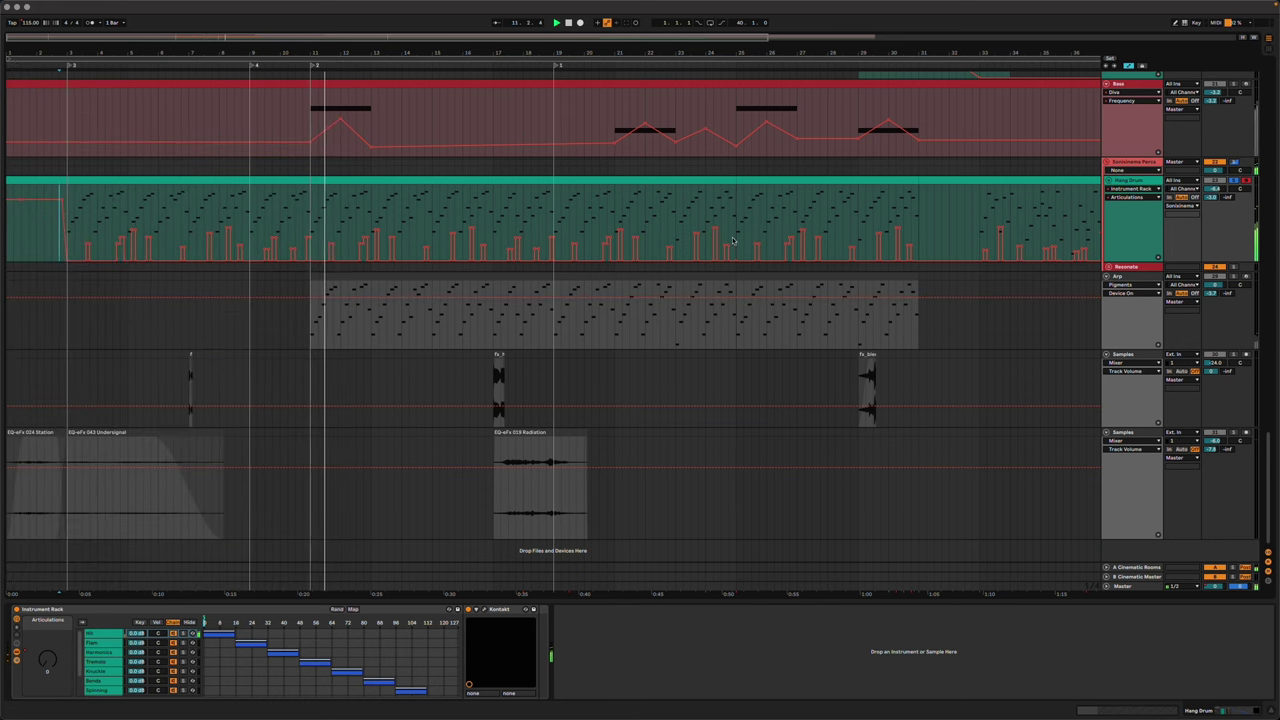
Place the insert marker near bar 14 on the Piano track, and view its Kontakt 7 instruments before closing the window
scroll(743, 309, "up", 10)
scroll(743, 313, "up", 5)
left_click(409, 422)
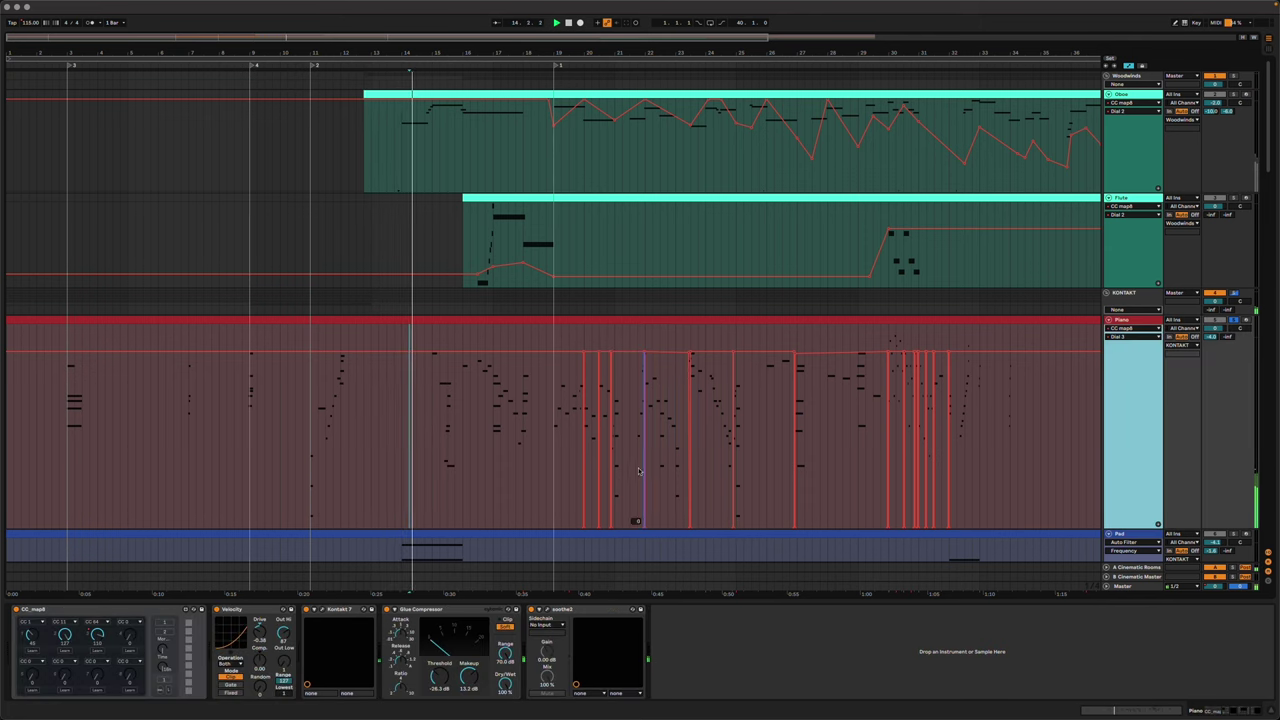
scroll(575, 450, "up", 5)
scroll(737, 423, "down", 3)
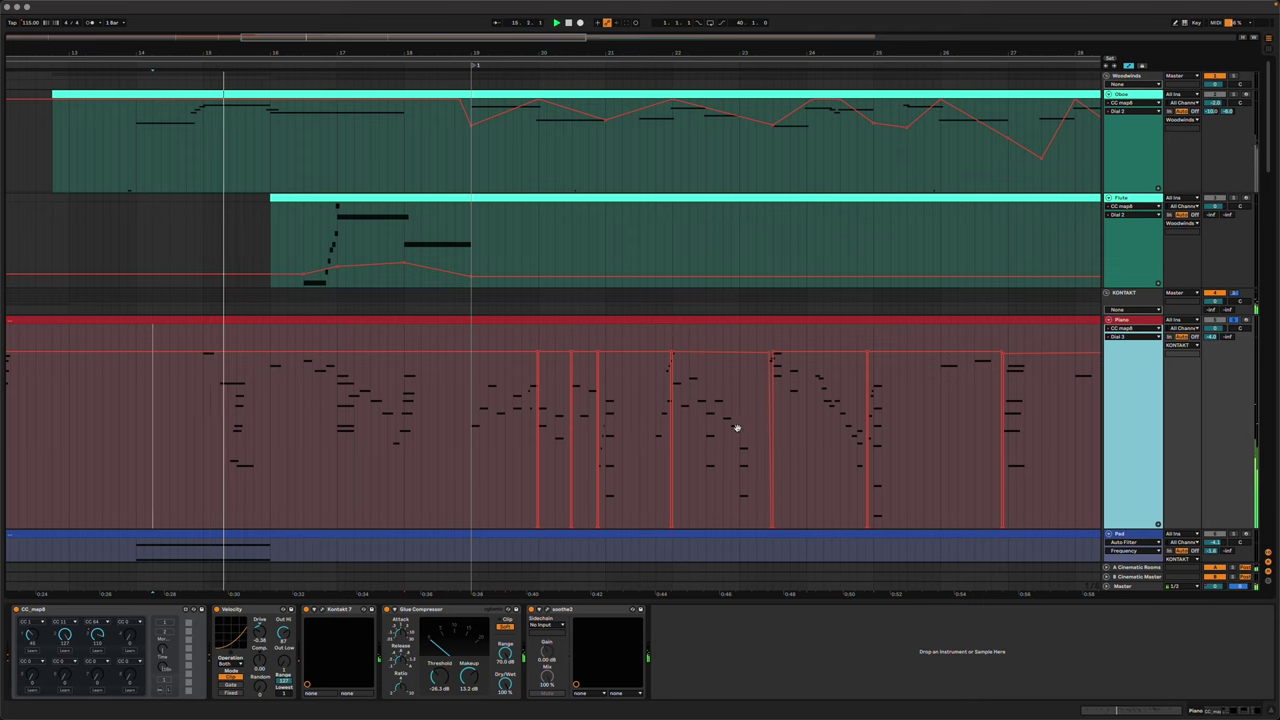
scroll(726, 400, "down", 3)
scroll(726, 400, "right", 2)
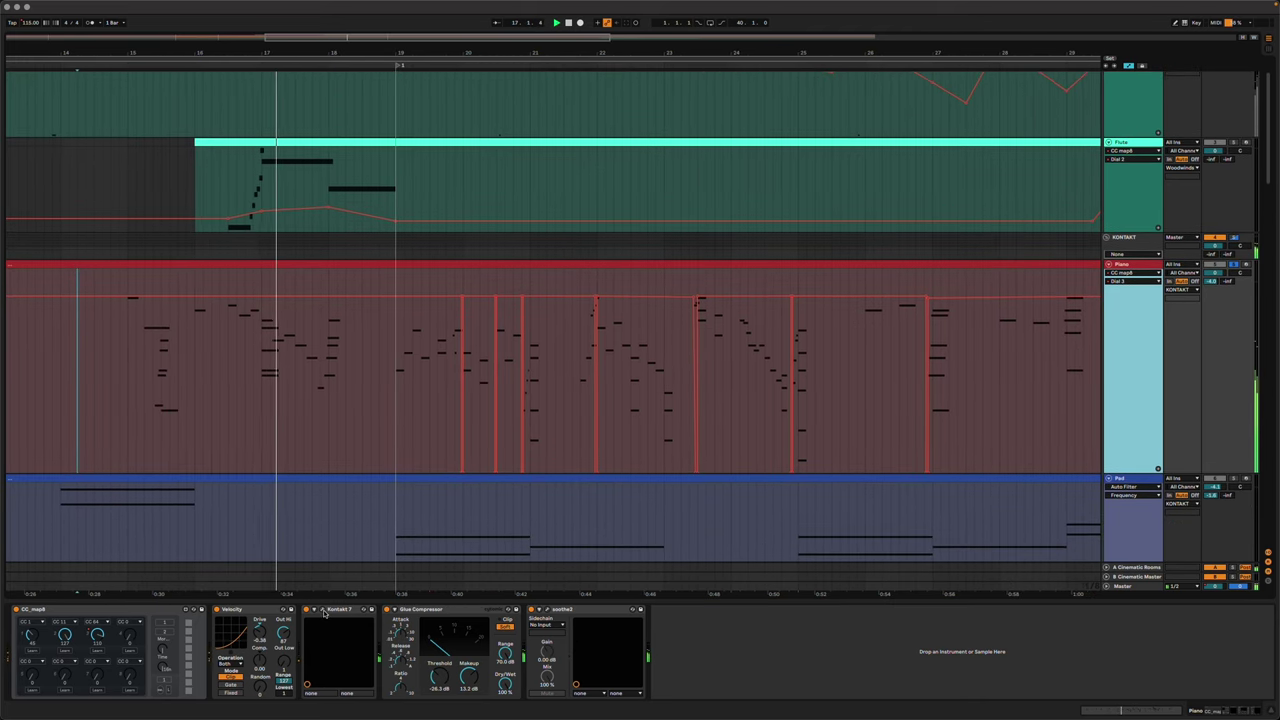
left_click(323, 610)
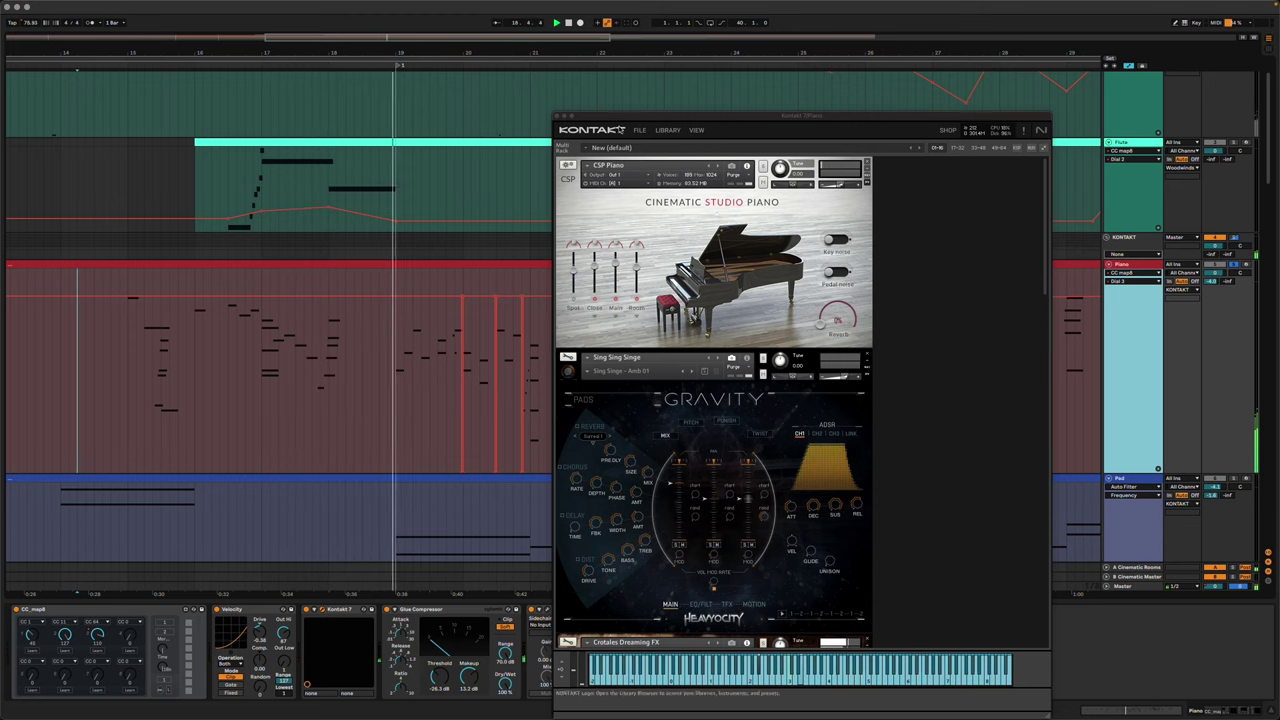
left_click(559, 117)
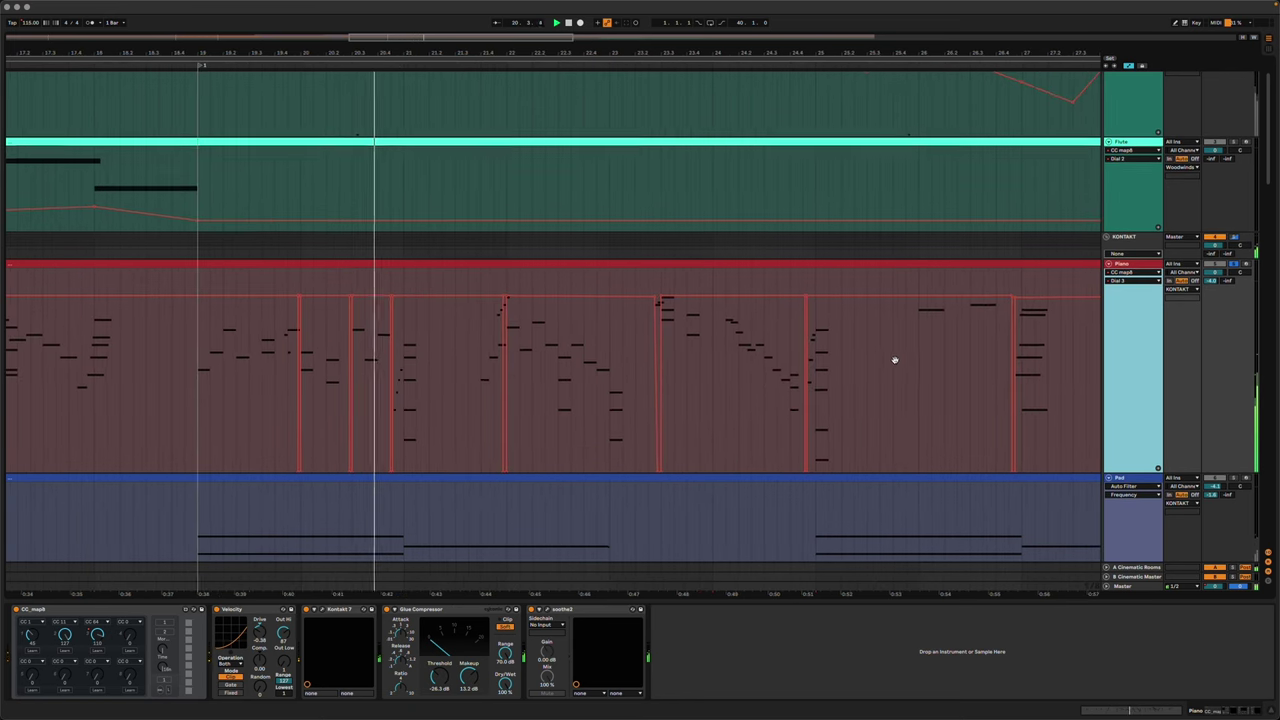
Follow the Piano track's notes and Dial 3 automation up to about bar 33 during playback
scroll(894, 360, "down", 2)
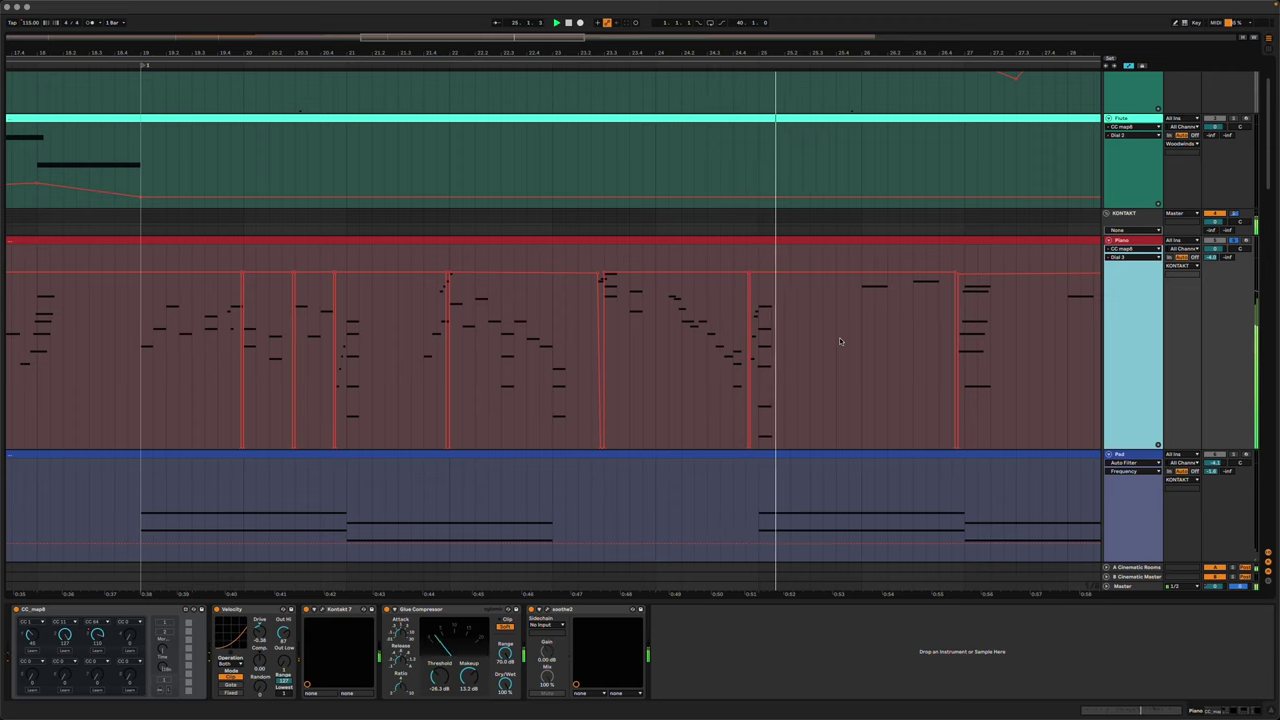
scroll(839, 341, "down", 3)
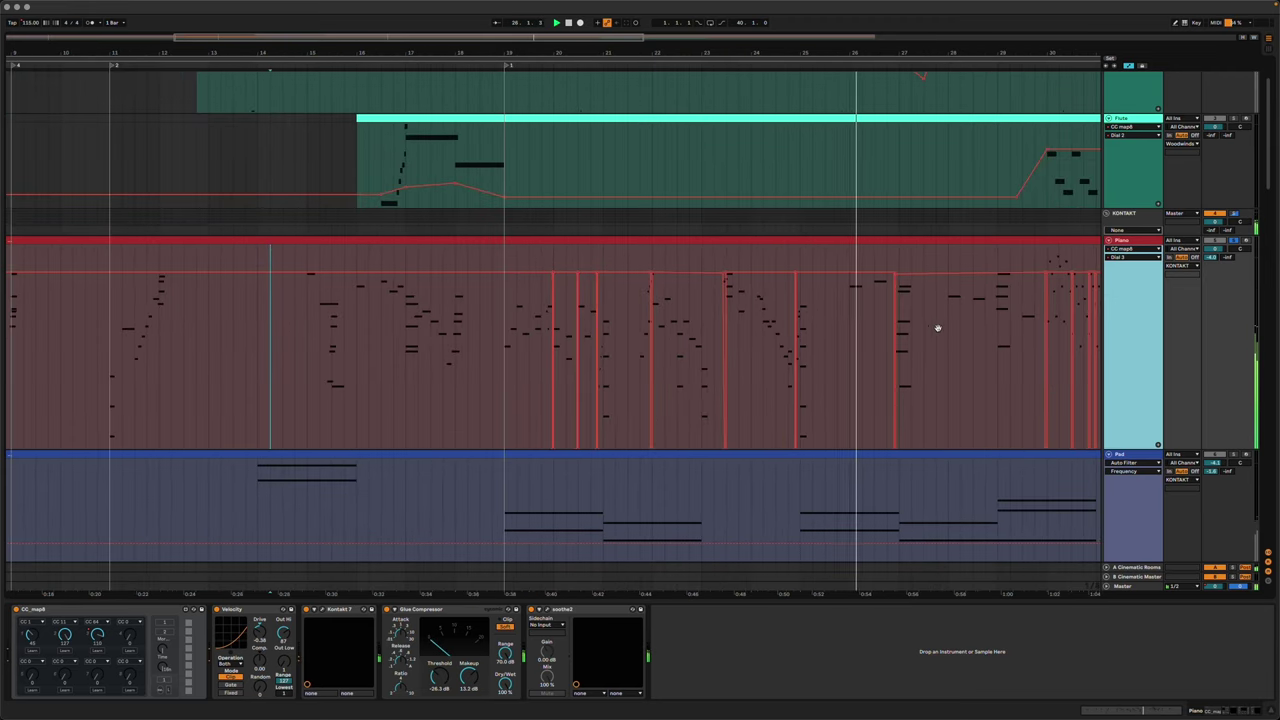
scroll(928, 333, "up", 2)
scroll(824, 341, "right", 3)
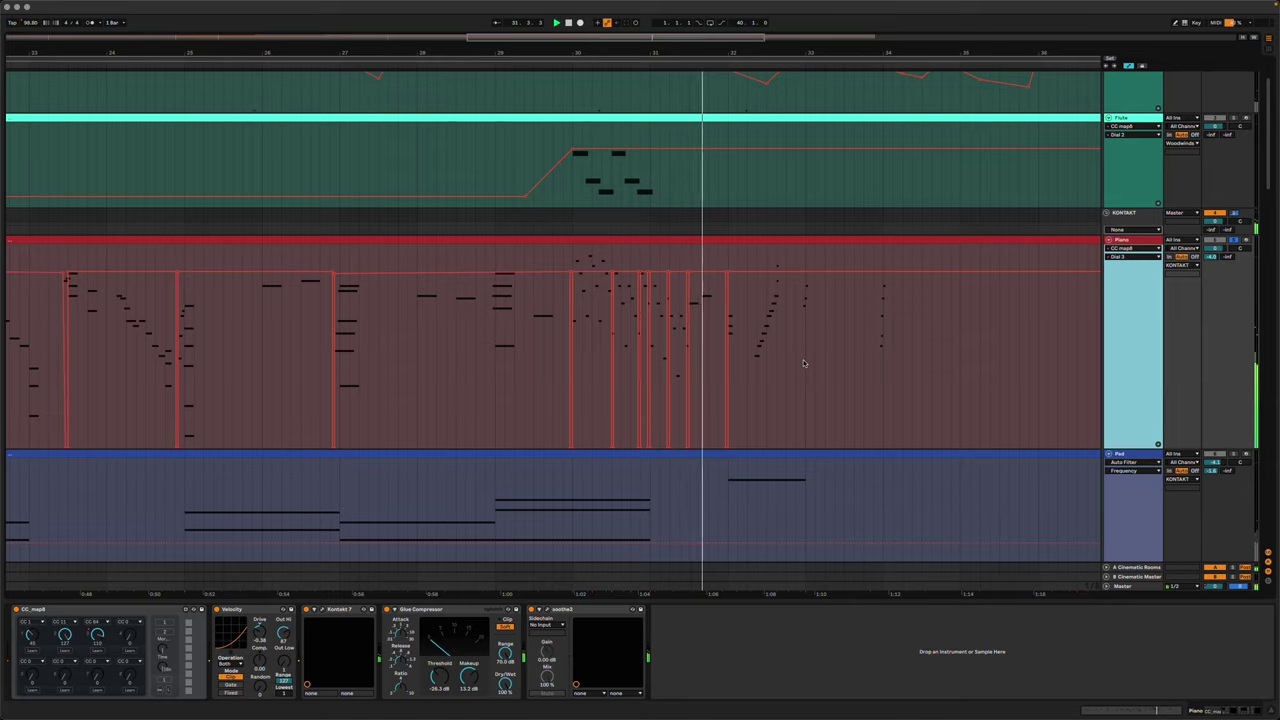
Examine the Hang Drum track's closing notes and Articulations automation from bar 33 onward during playback
scroll(803, 363, "down", 15)
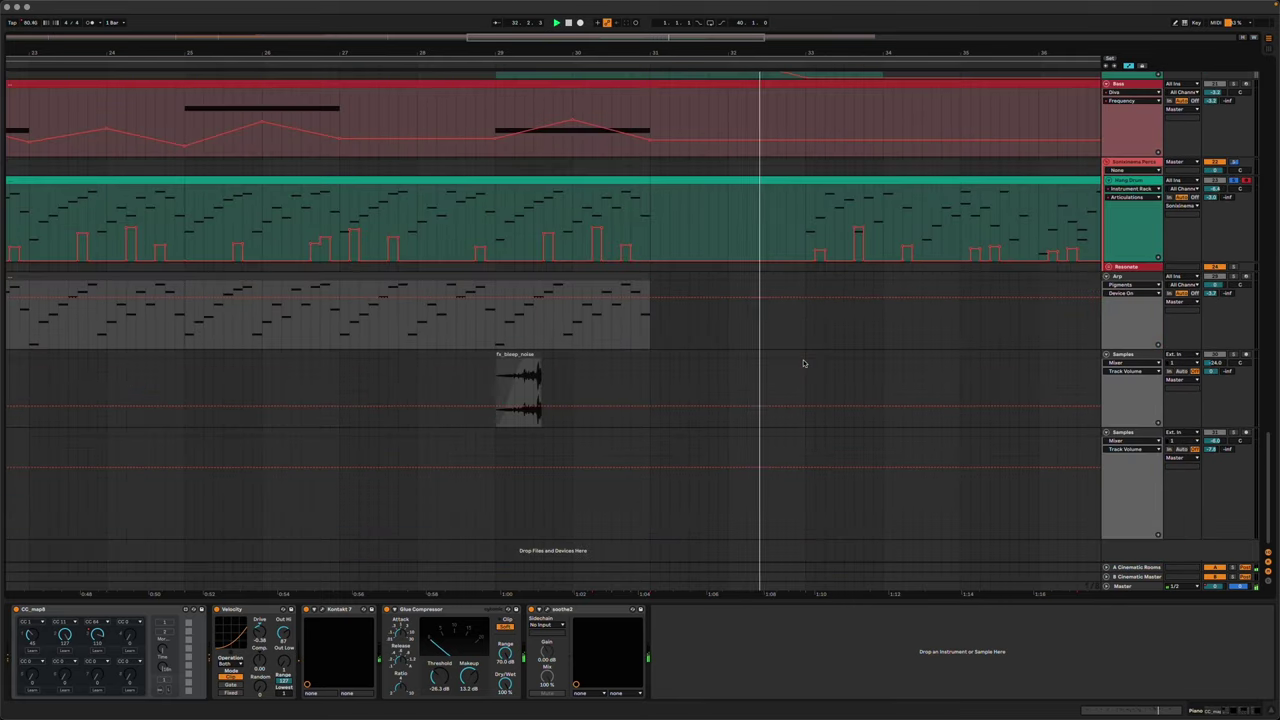
scroll(803, 363, "up", 4)
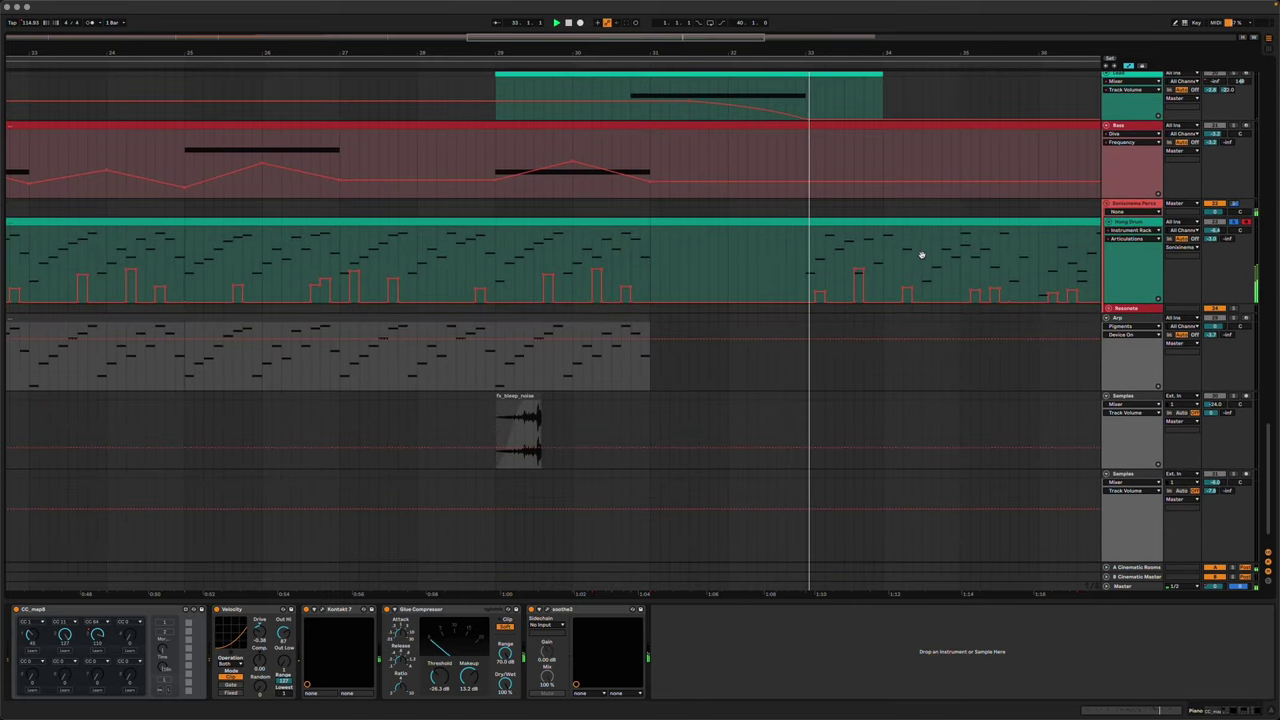
scroll(760, 300, "up", 2)
scroll(762, 304, "up", 3)
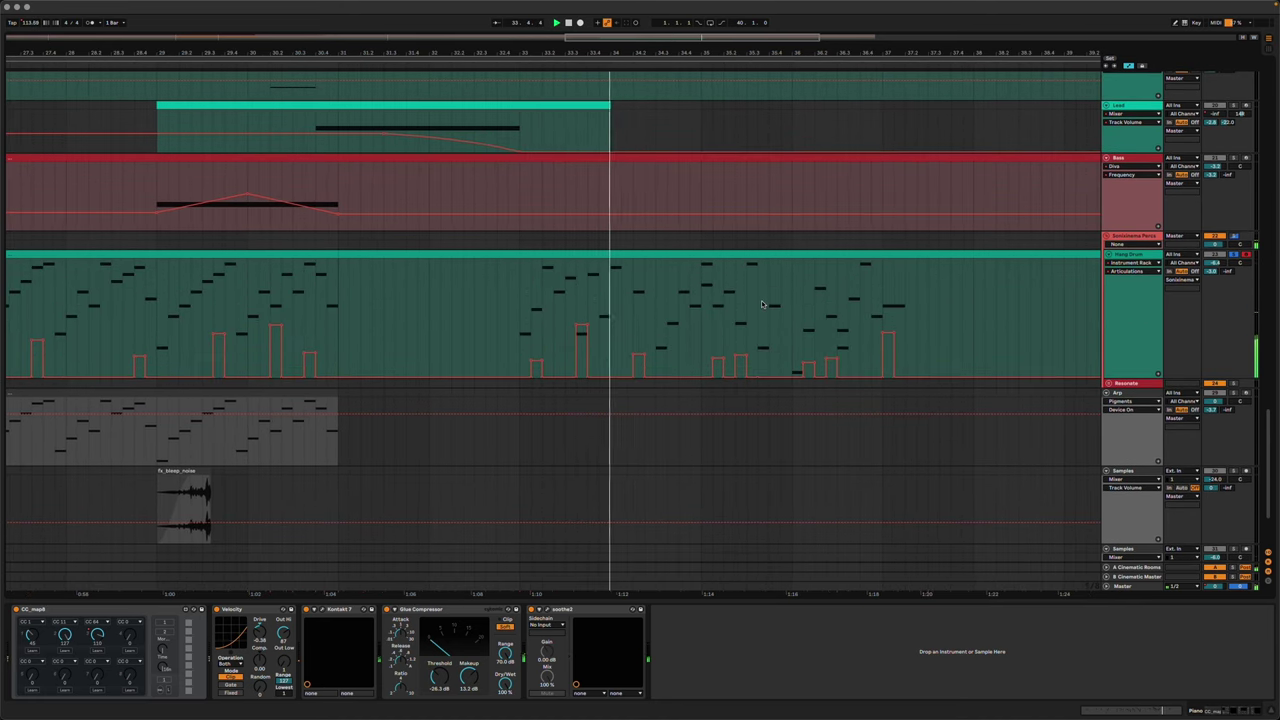
scroll(750, 310, "right", 2)
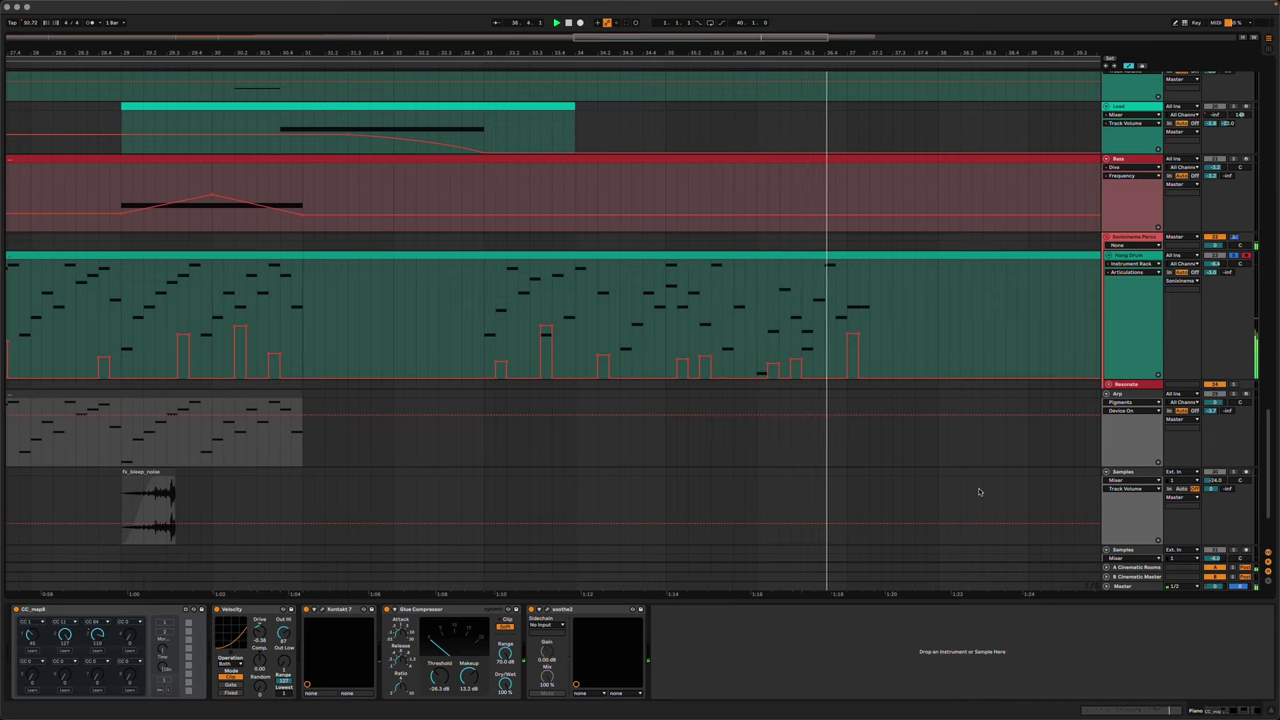
Play the arrangement from bar 1 with the pad and texture tracks in view, and show their Kontakt window beside the clips
scroll(979, 491, "up", 10)
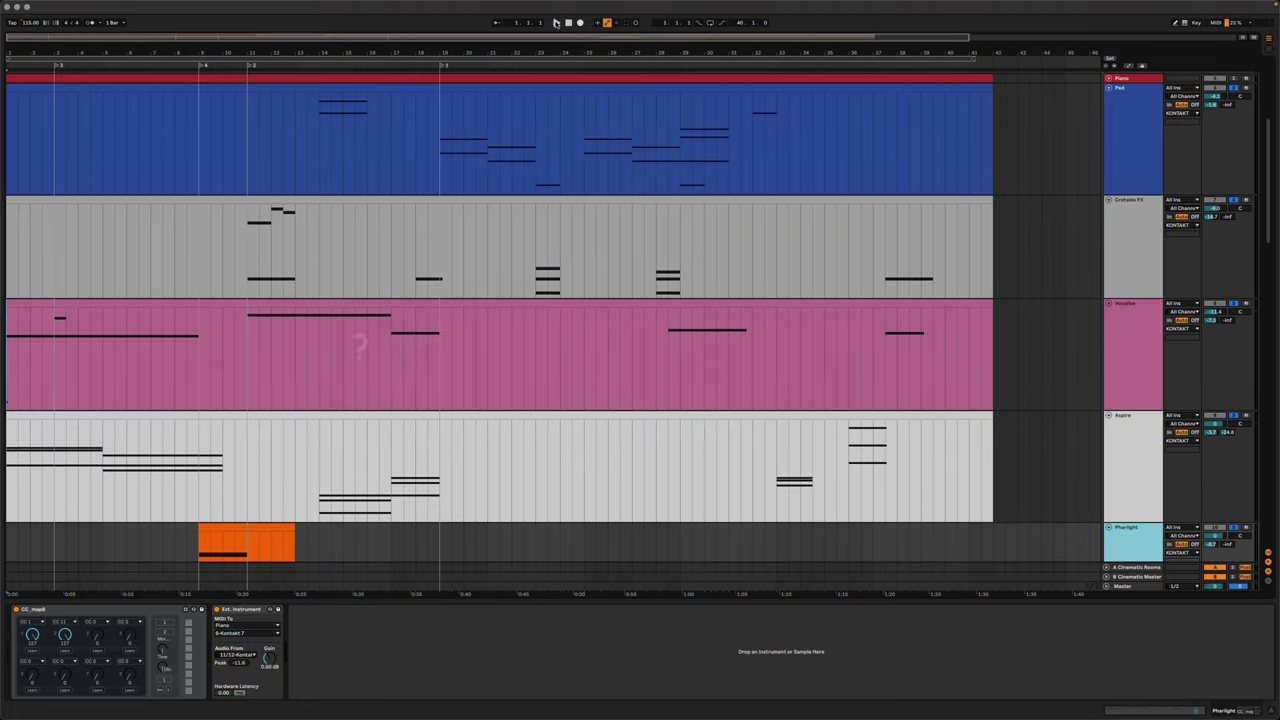
left_click(557, 23)
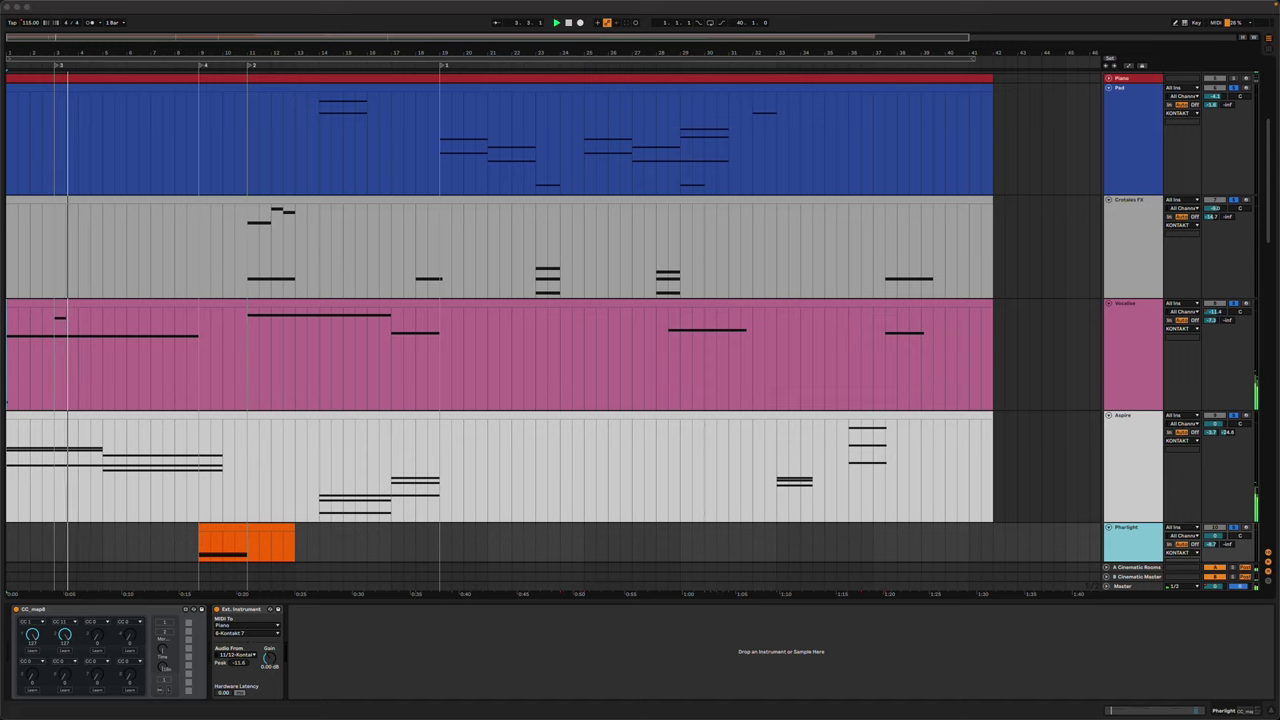
key("super+alt+p")
left_click_drag(320, 188, 813, 82)
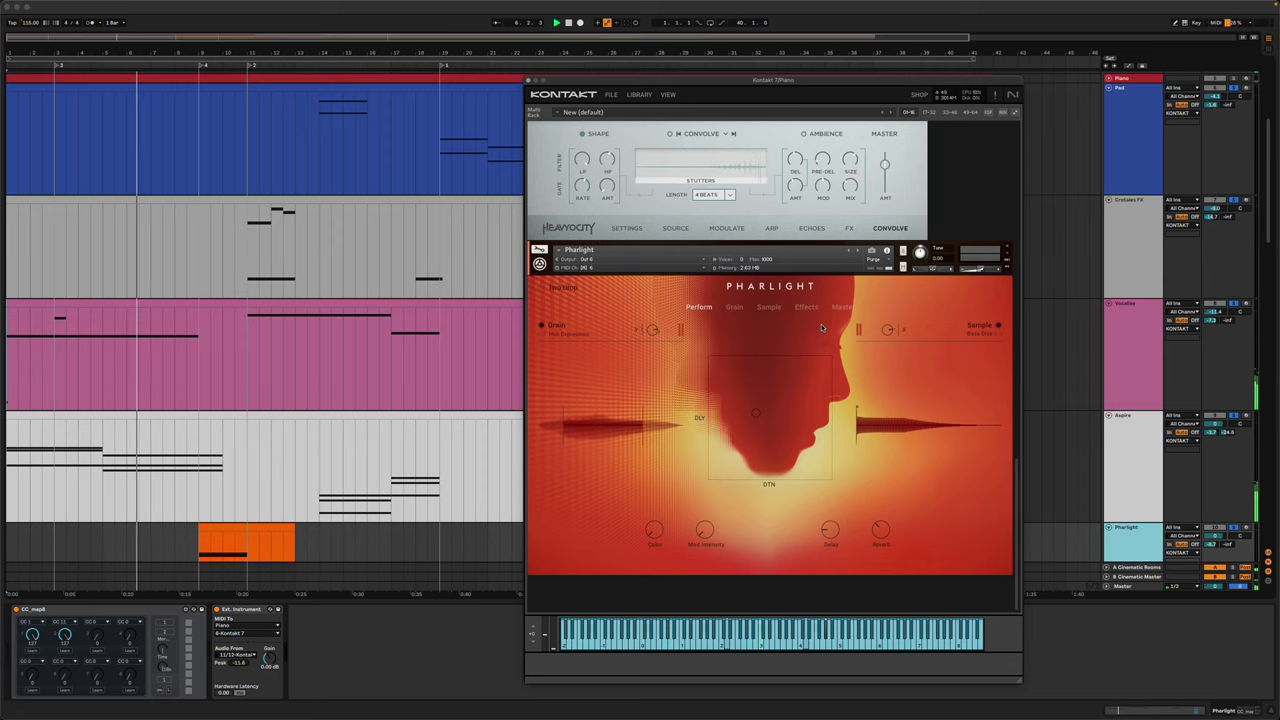
Look through the Kontakt rack's Gravity, Aeon, Vocalise 3, Aspire and Pharlight instruments, and move the window aside
scroll(821, 328, "up", 15)
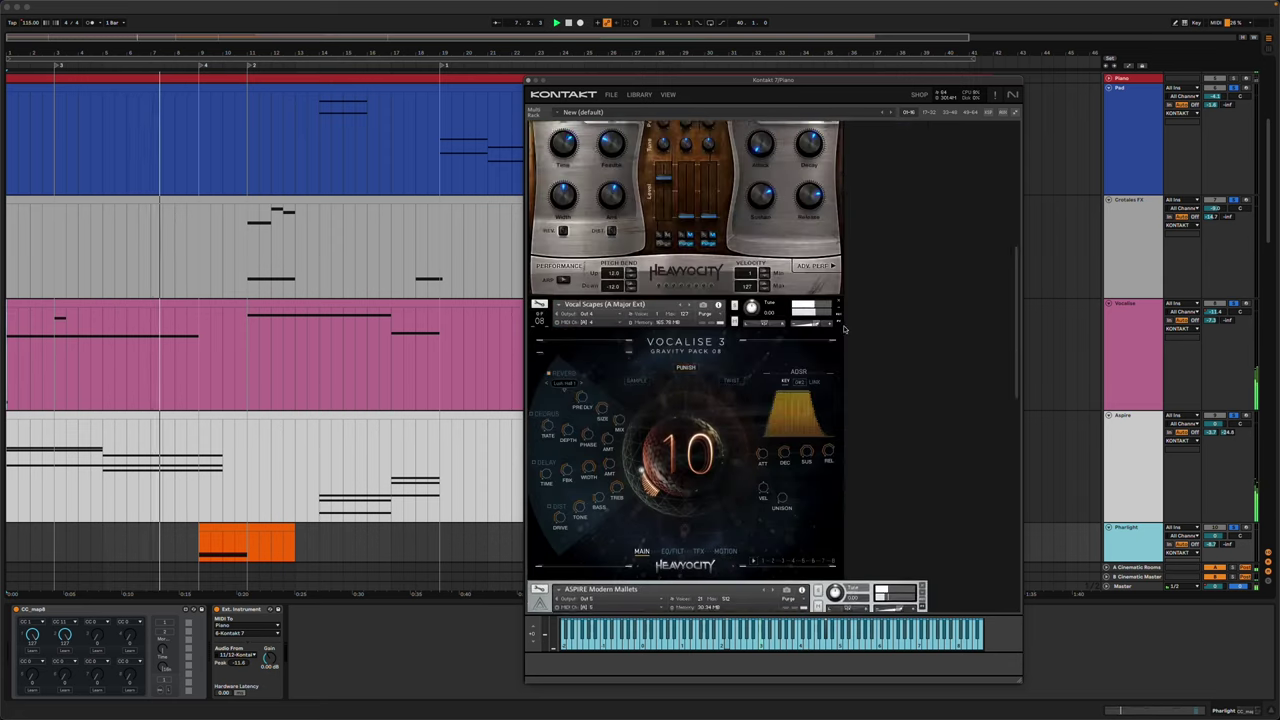
scroll(843, 329, "down", 12)
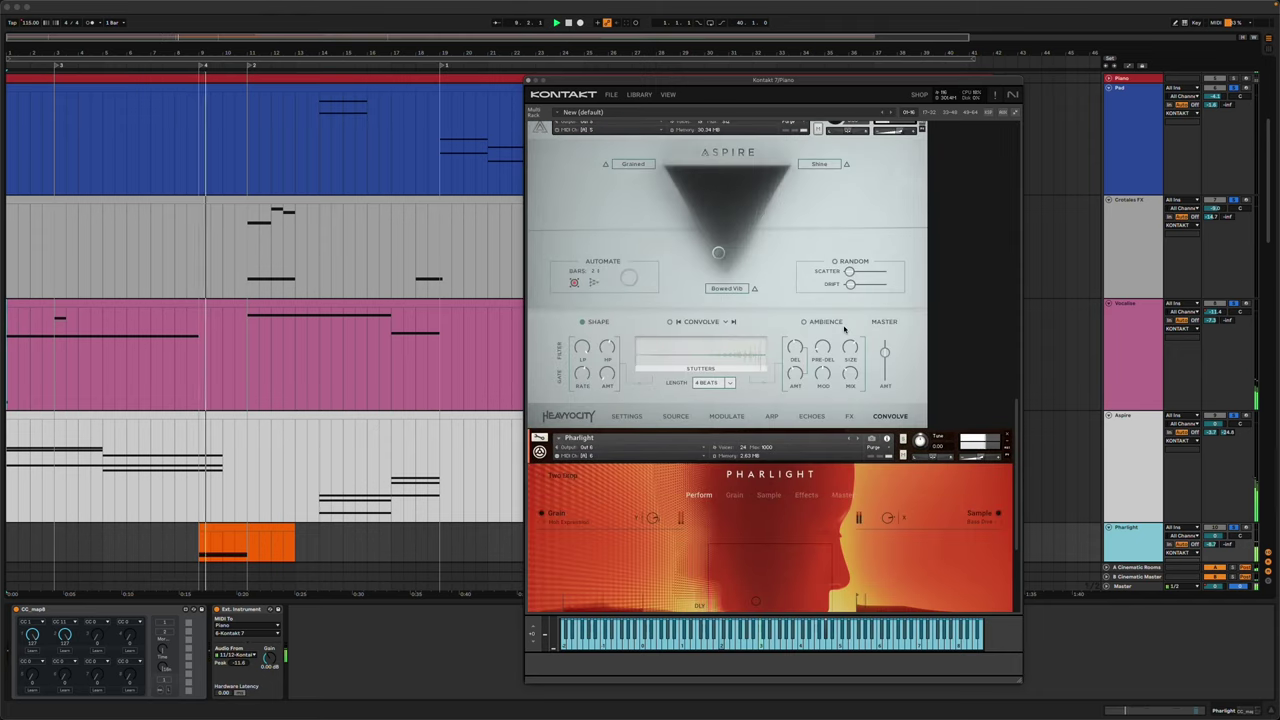
scroll(843, 329, "down", 2)
scroll(843, 329, "down", 4)
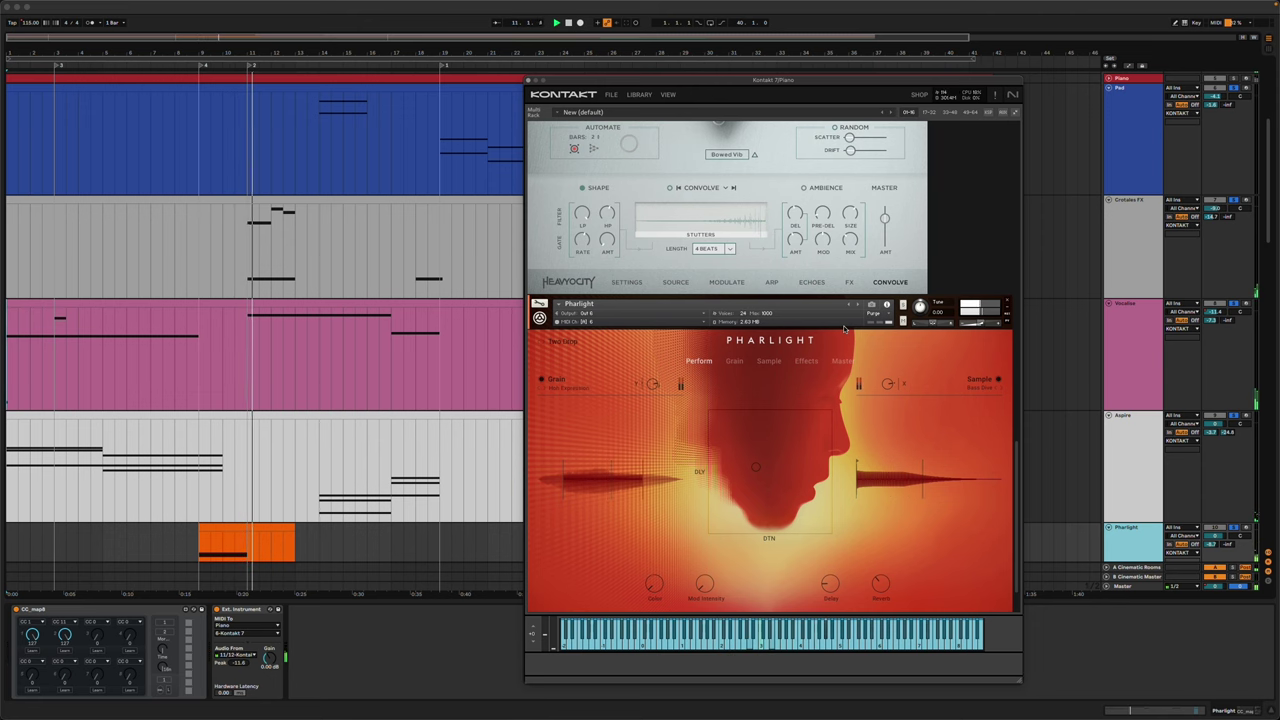
scroll(843, 329, "up", 20)
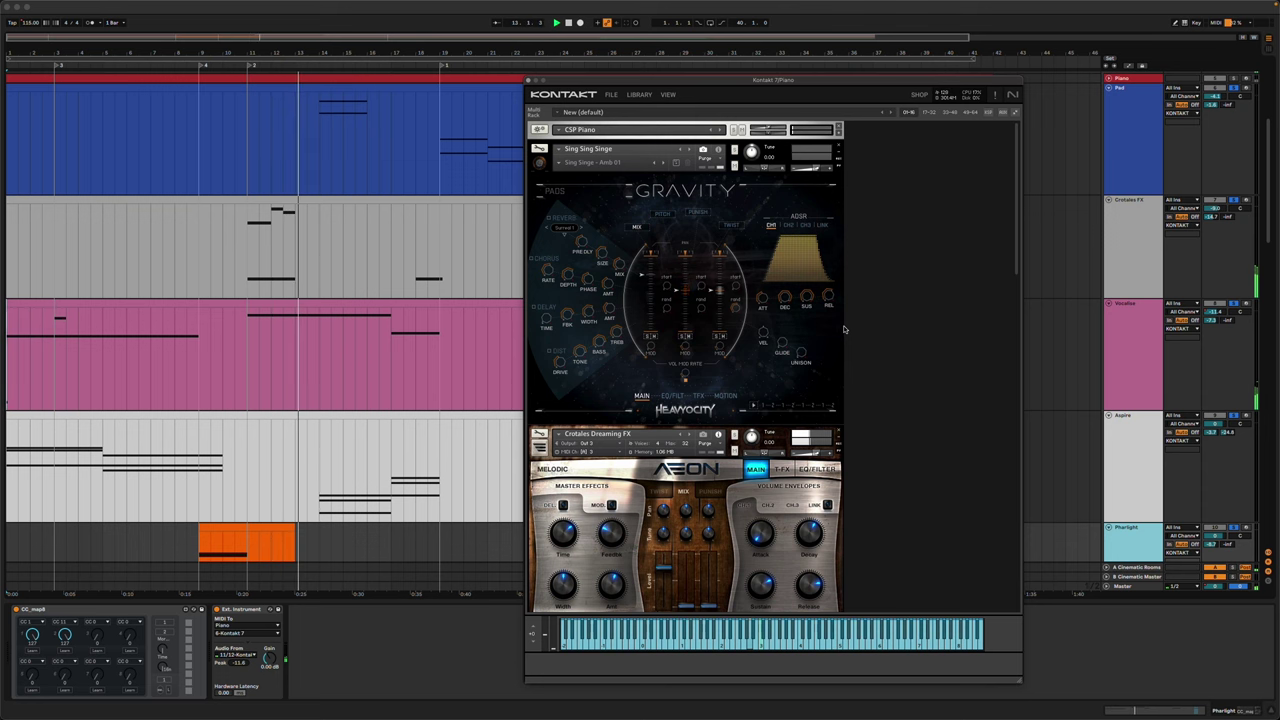
scroll(843, 329, "down", 20)
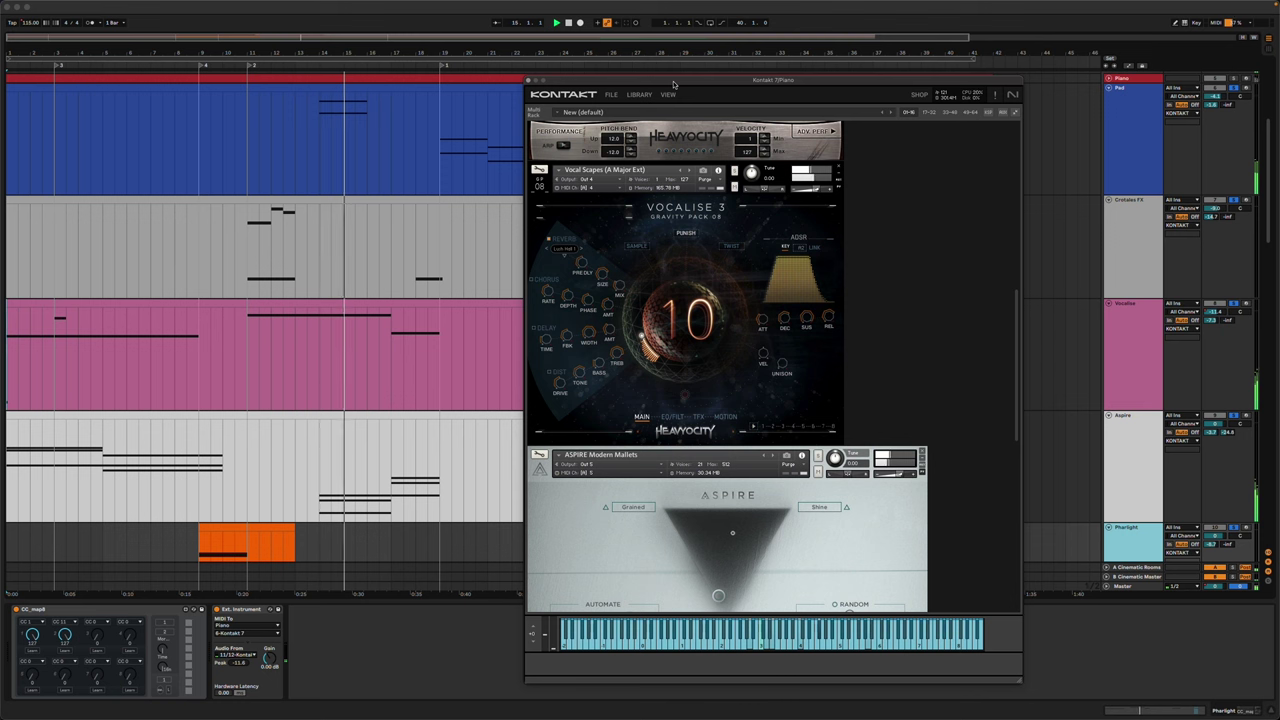
left_click_drag(673, 84, 0, 110)
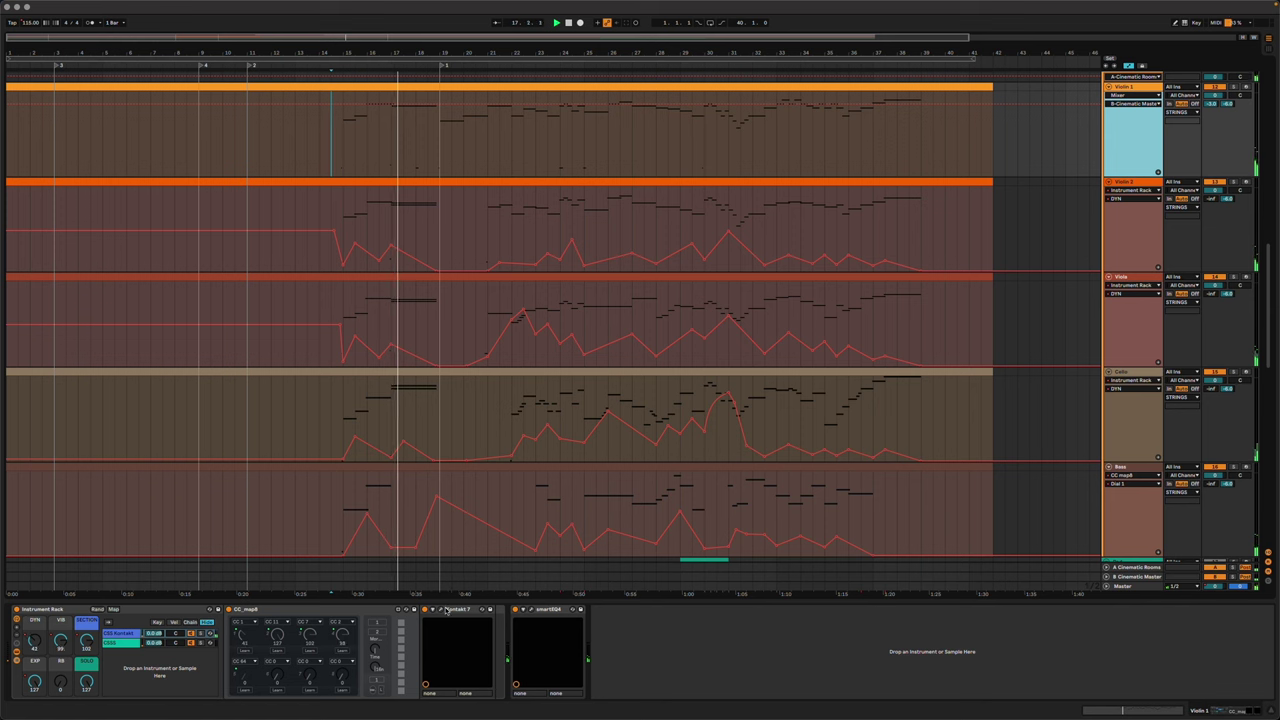
Open the Violin 1 track's Kontakt 7 window and look through the Cinematic Studio Strings section and solo instruments from violins to basses
left_click(443, 609)
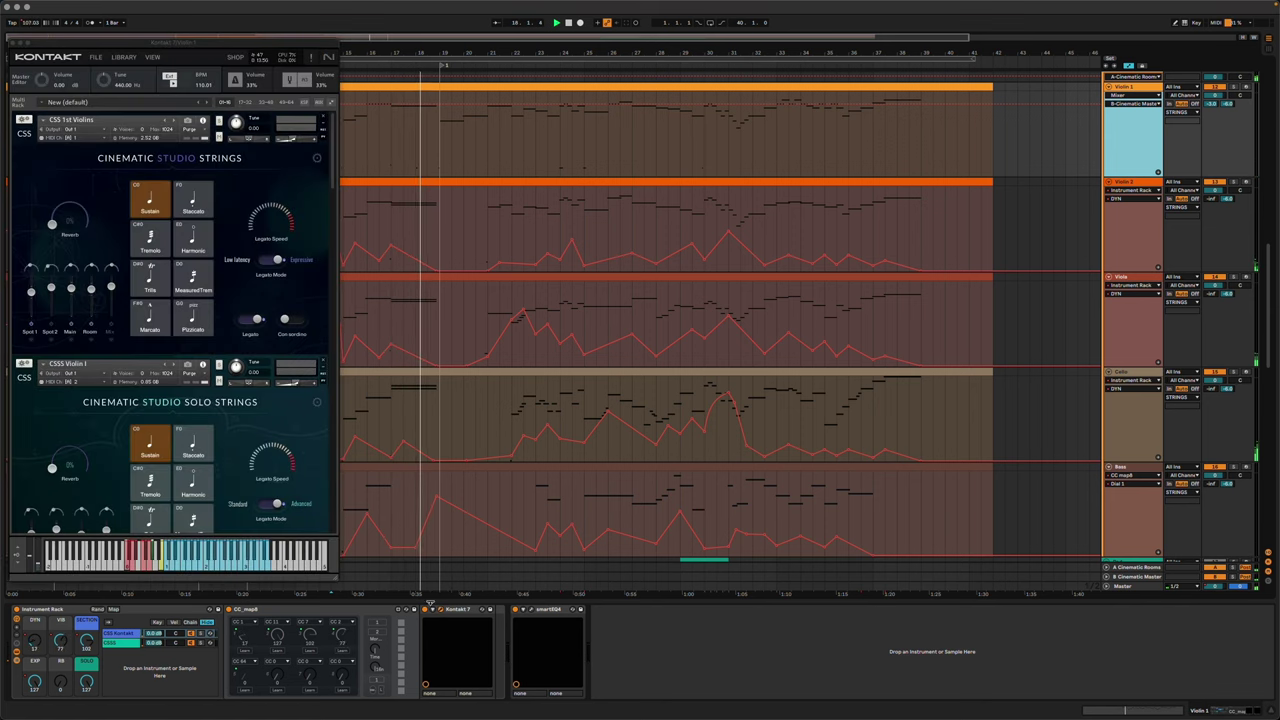
scroll(249, 390, "down", 5)
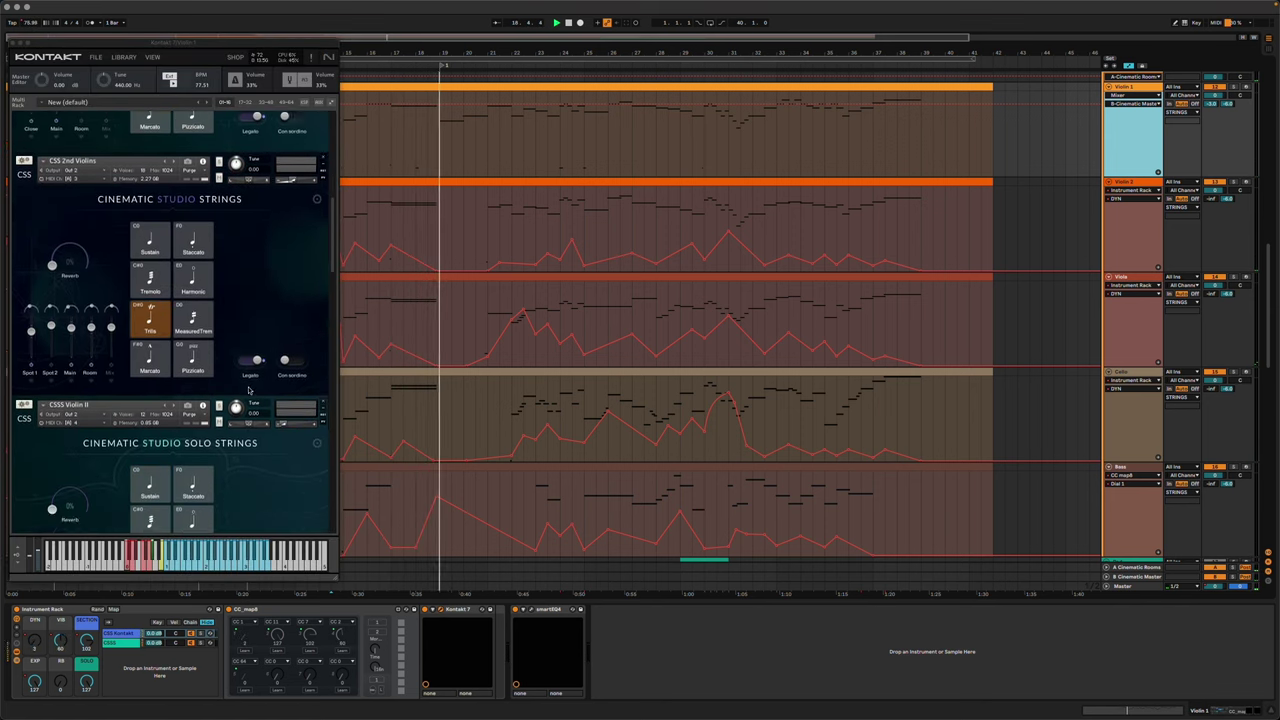
scroll(249, 390, "down", 3)
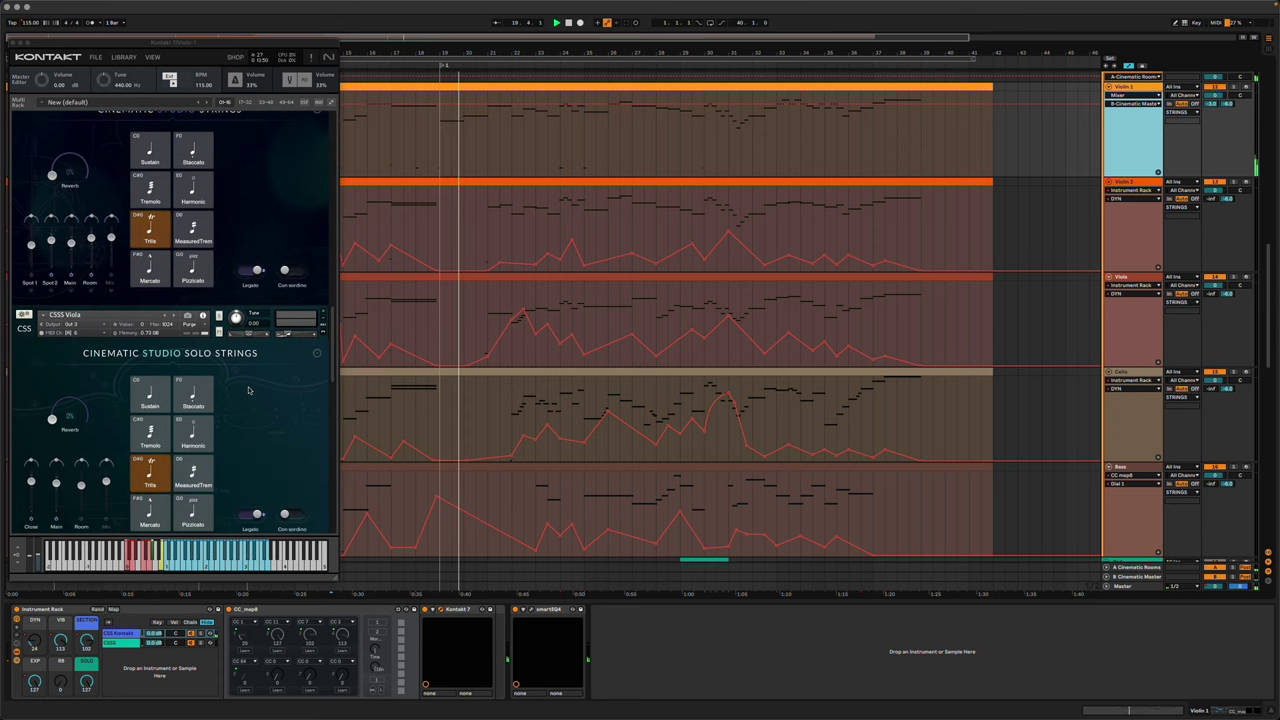
scroll(249, 390, "down", 5)
scroll(249, 390, "down", 5)
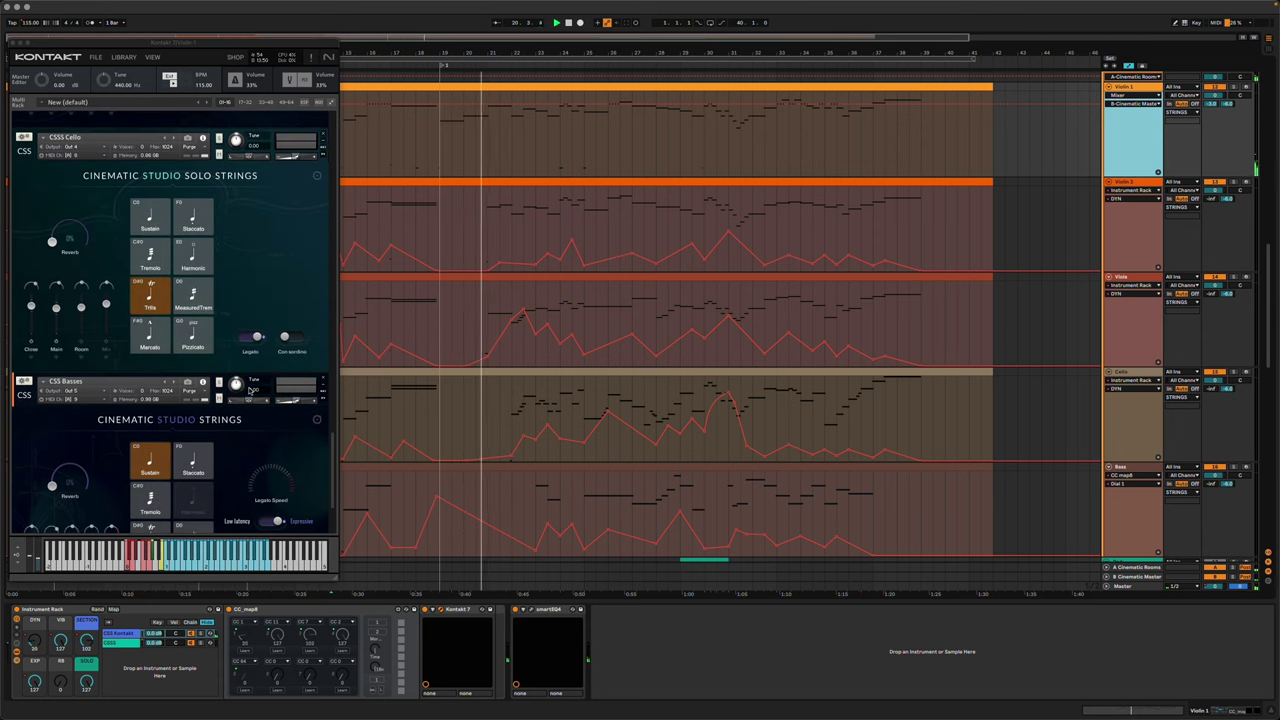
scroll(249, 390, "down", 4)
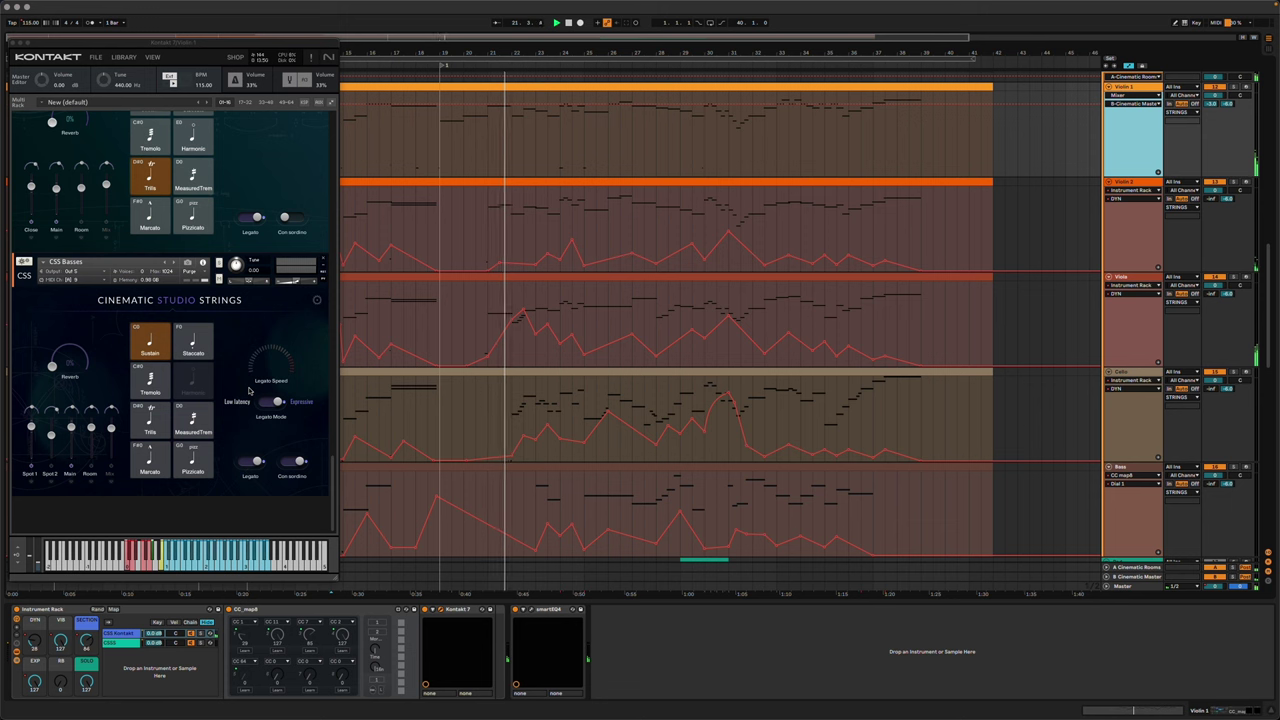
scroll(249, 390, "down", 8)
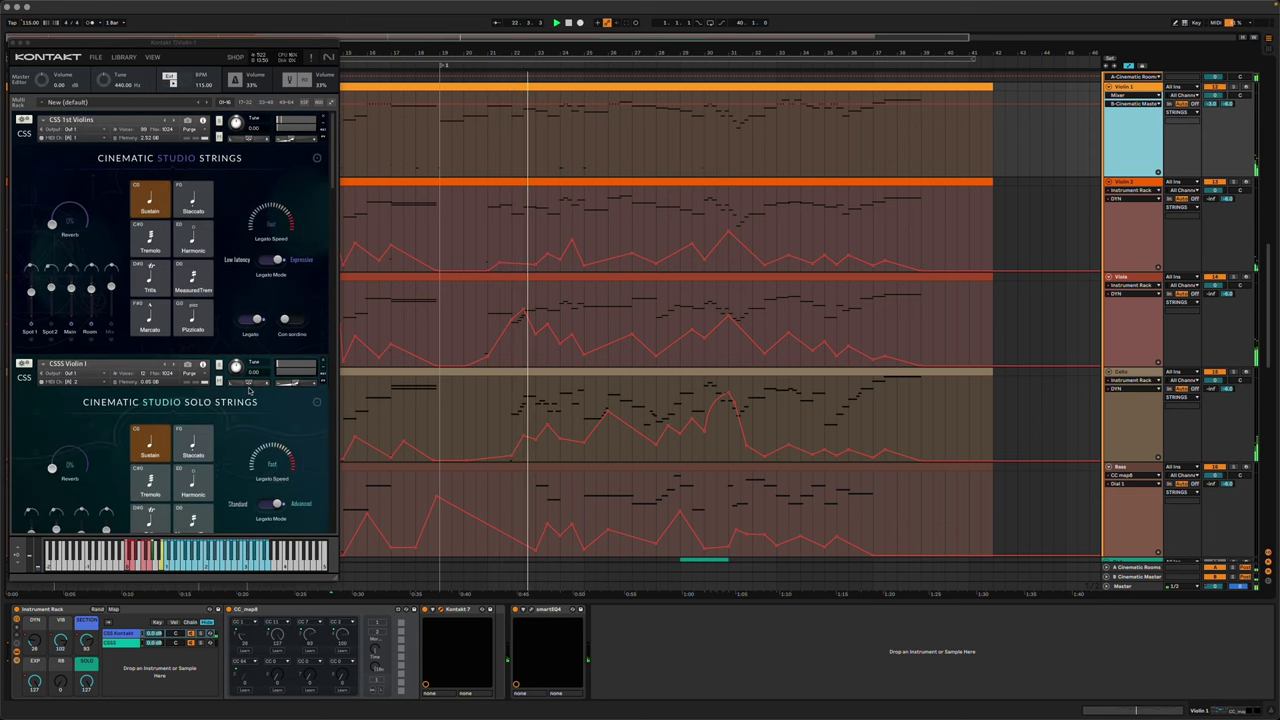
Close the Violin 1 Kontakt window and view the track's smart:EQ 4 curve with the Strings | Violin profile
left_click(13, 43)
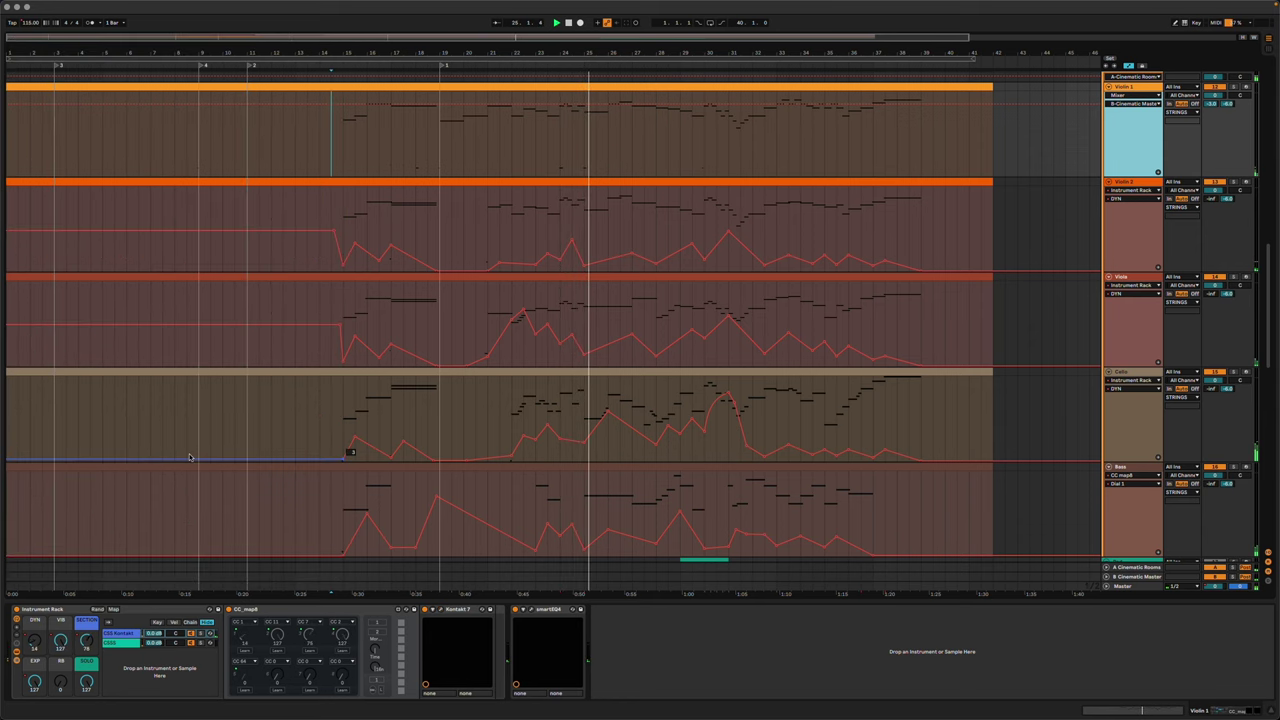
left_click(533, 613)
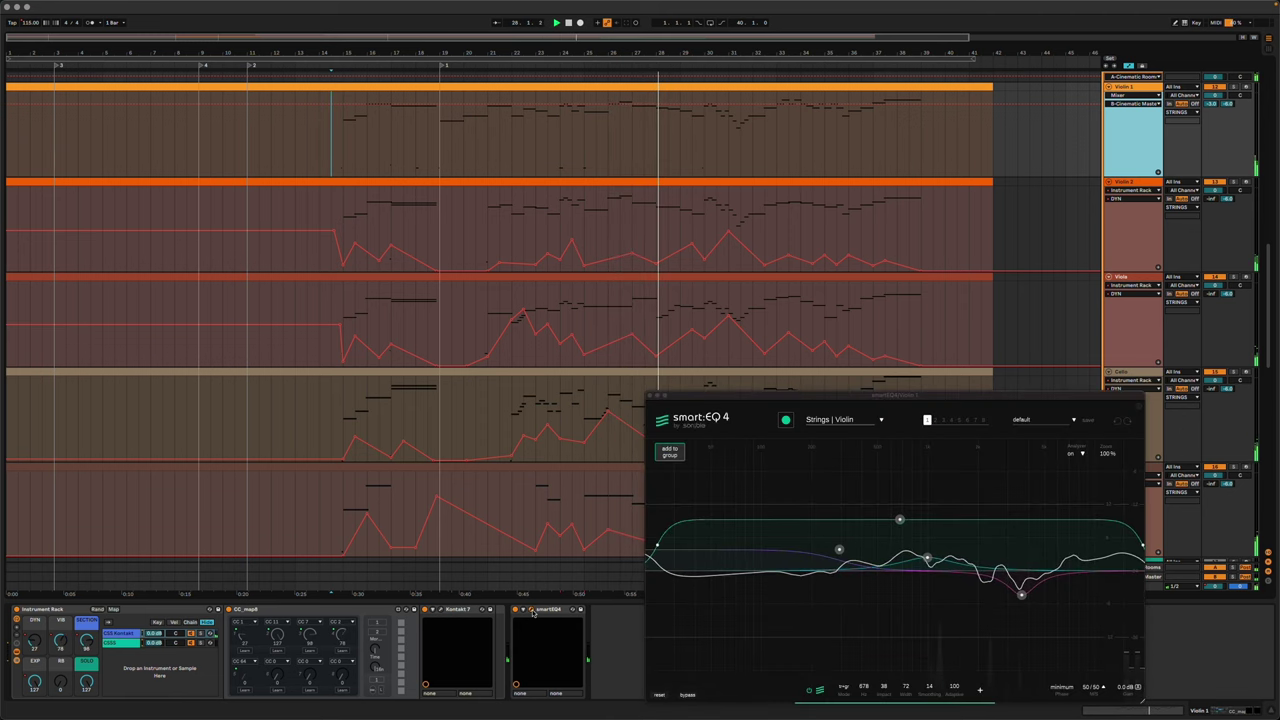
left_click(533, 613)
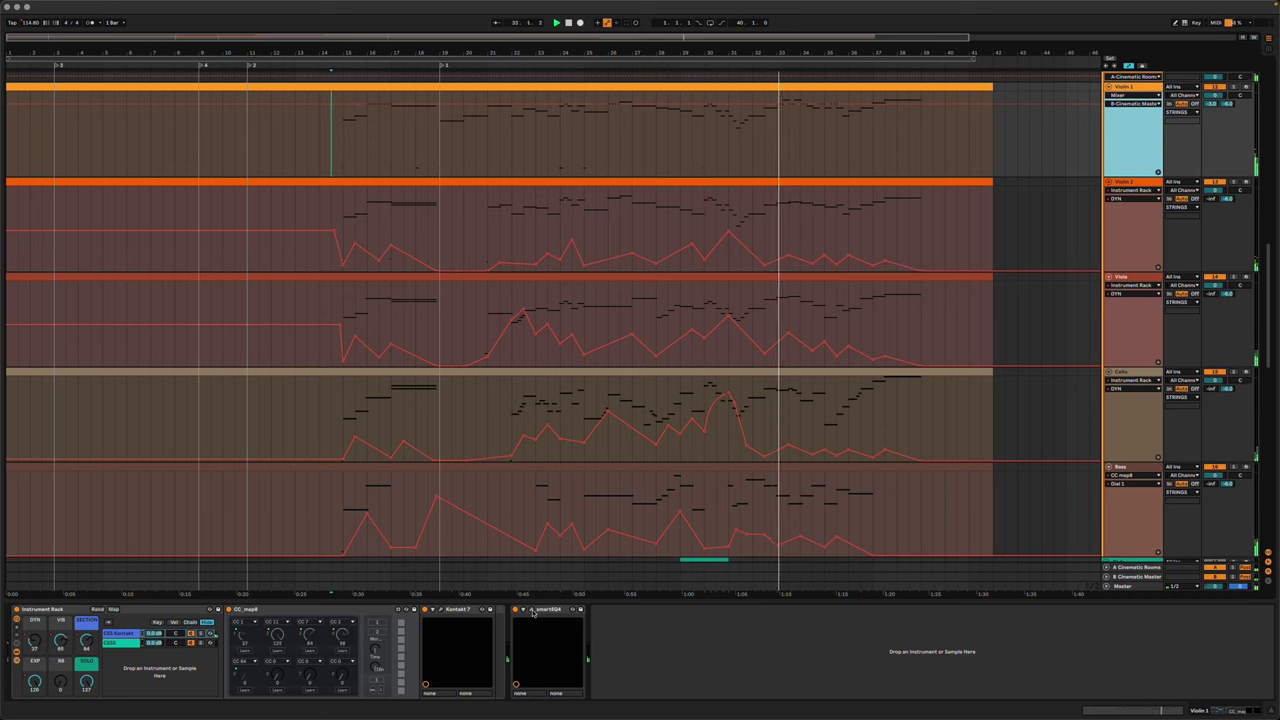
Show the Violin 1 track's VIB, SECTION, EXP and DYN automation one after another from its Instrument Rack macros
left_click(60, 640)
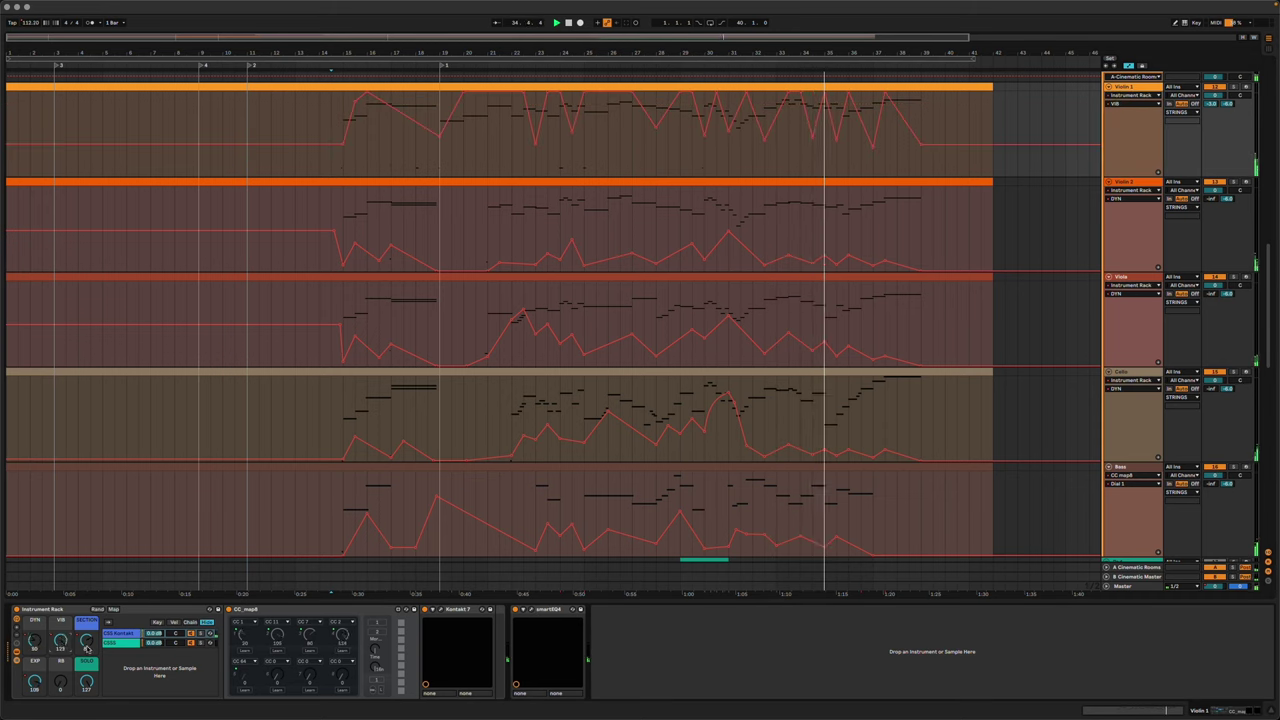
left_click(86, 640)
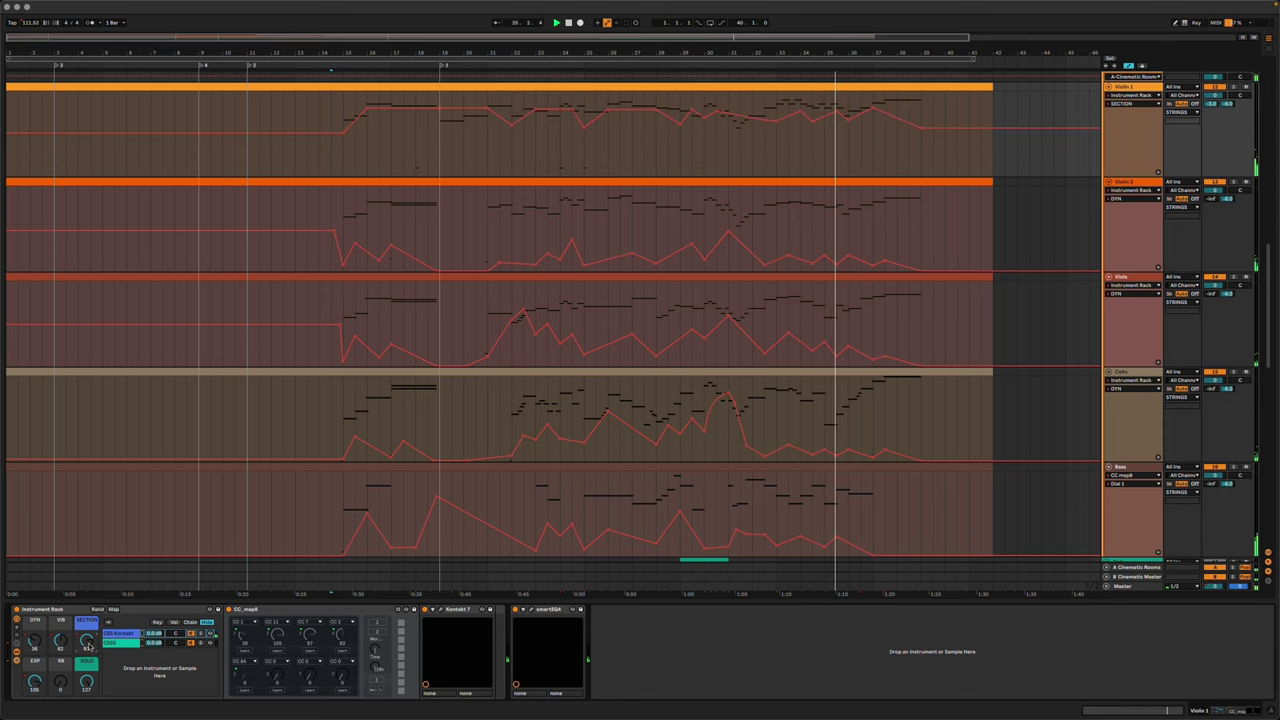
left_click(35, 683)
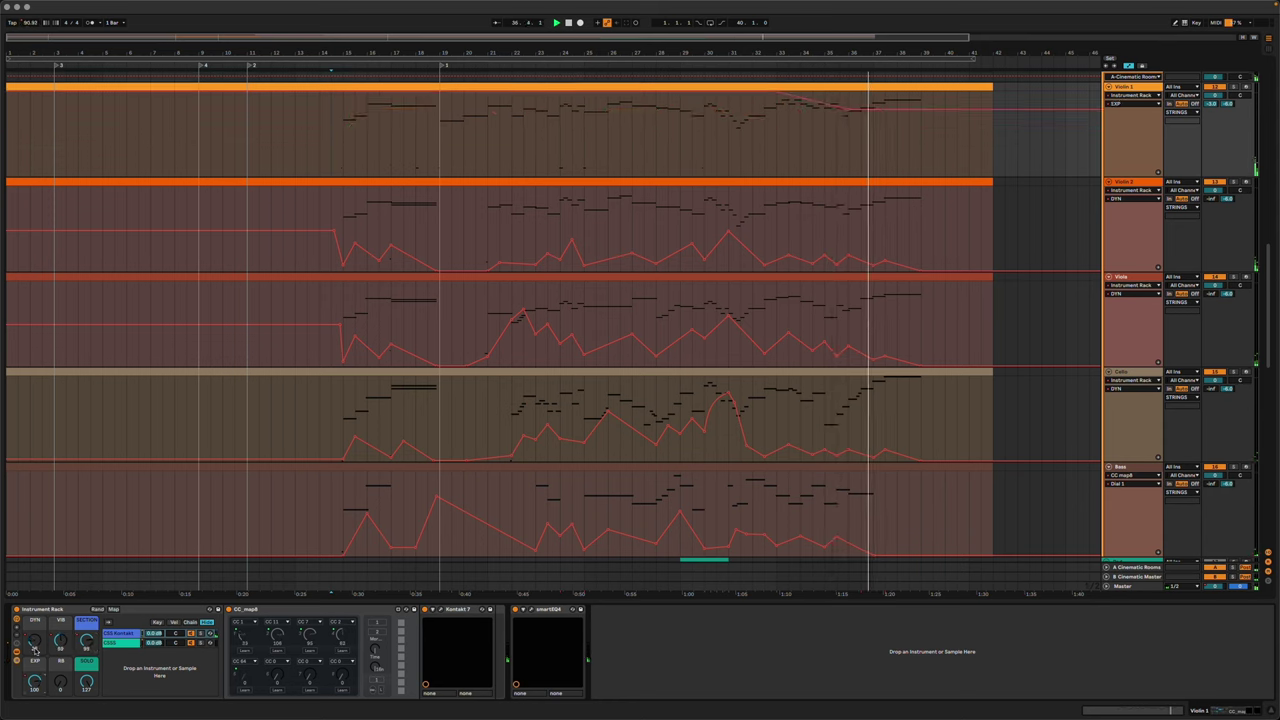
left_click(34, 643)
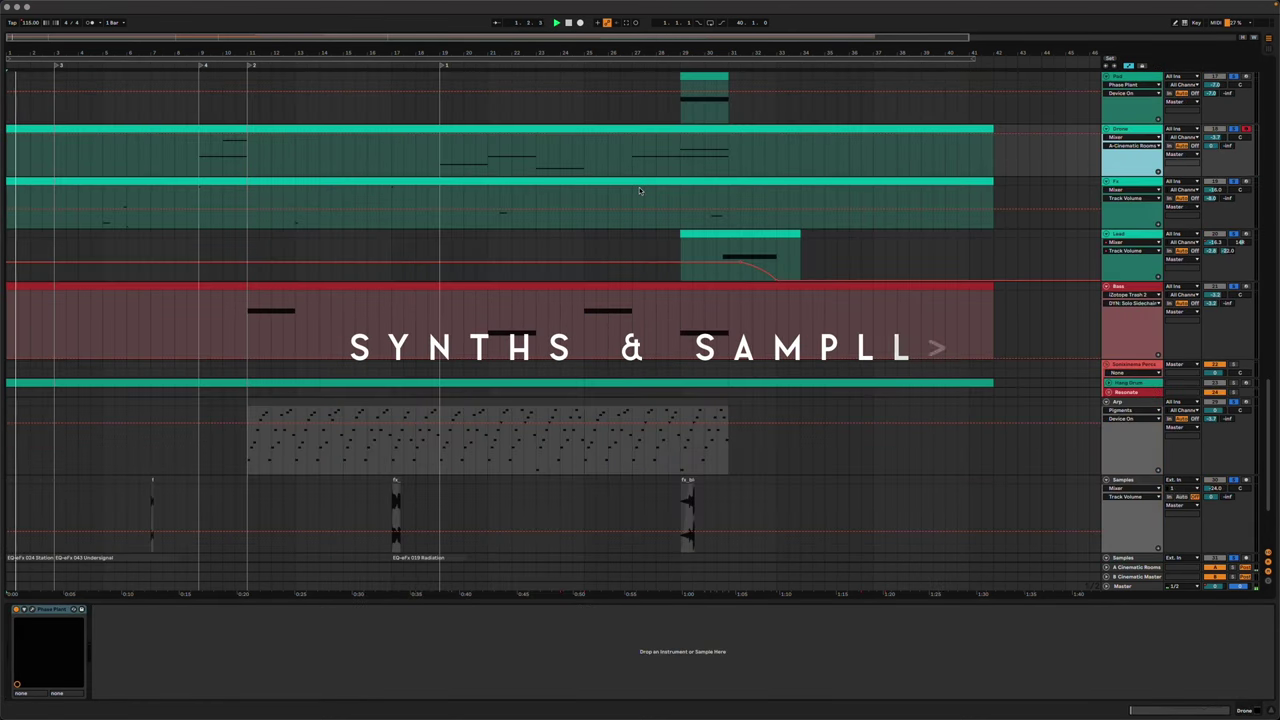
Look over the synth and sample tracks from Drone, Fx, Lead and Bass to Arp and Samples during playback
scroll(689, 253, "down", 5)
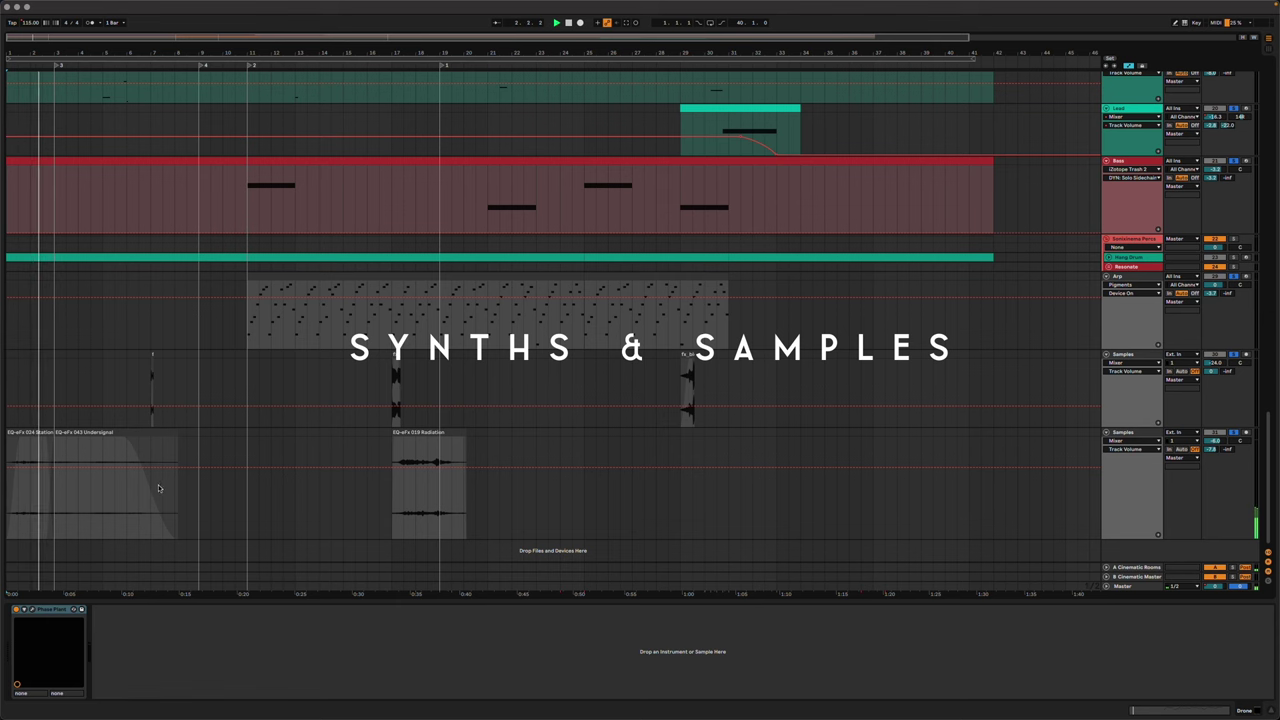
scroll(118, 501, "up", 5)
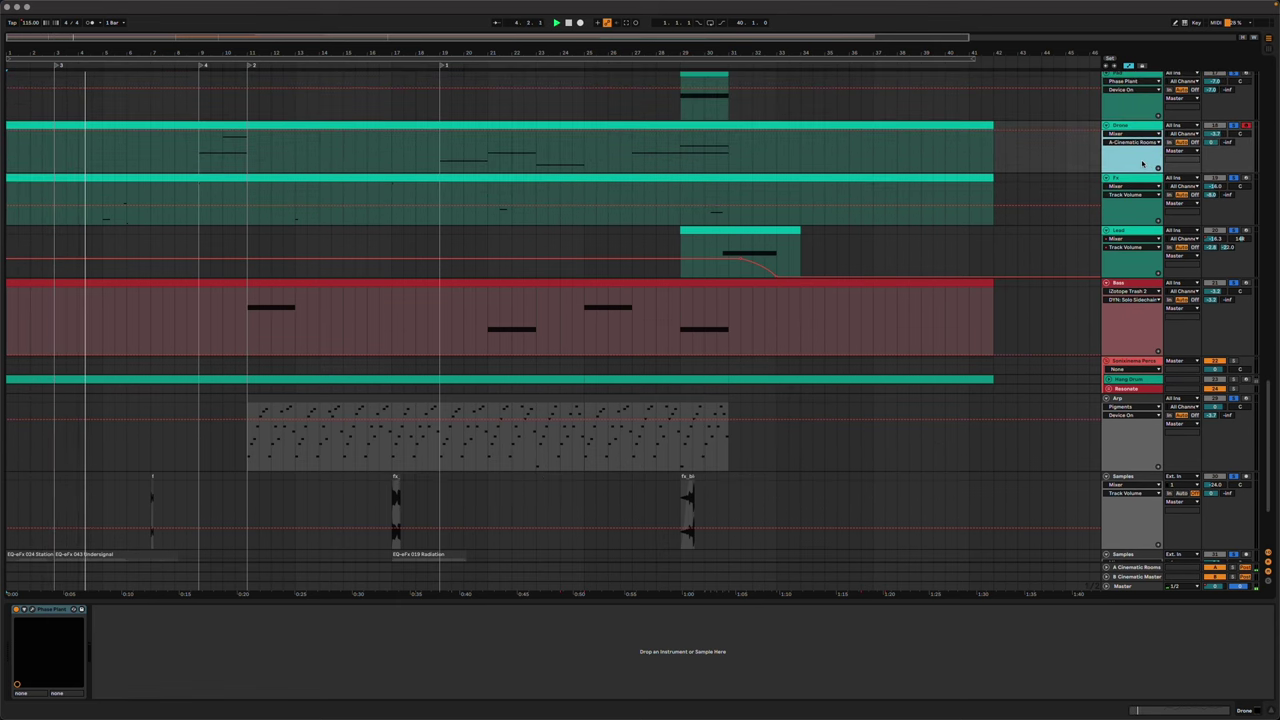
scroll(890, 290, "down", 3)
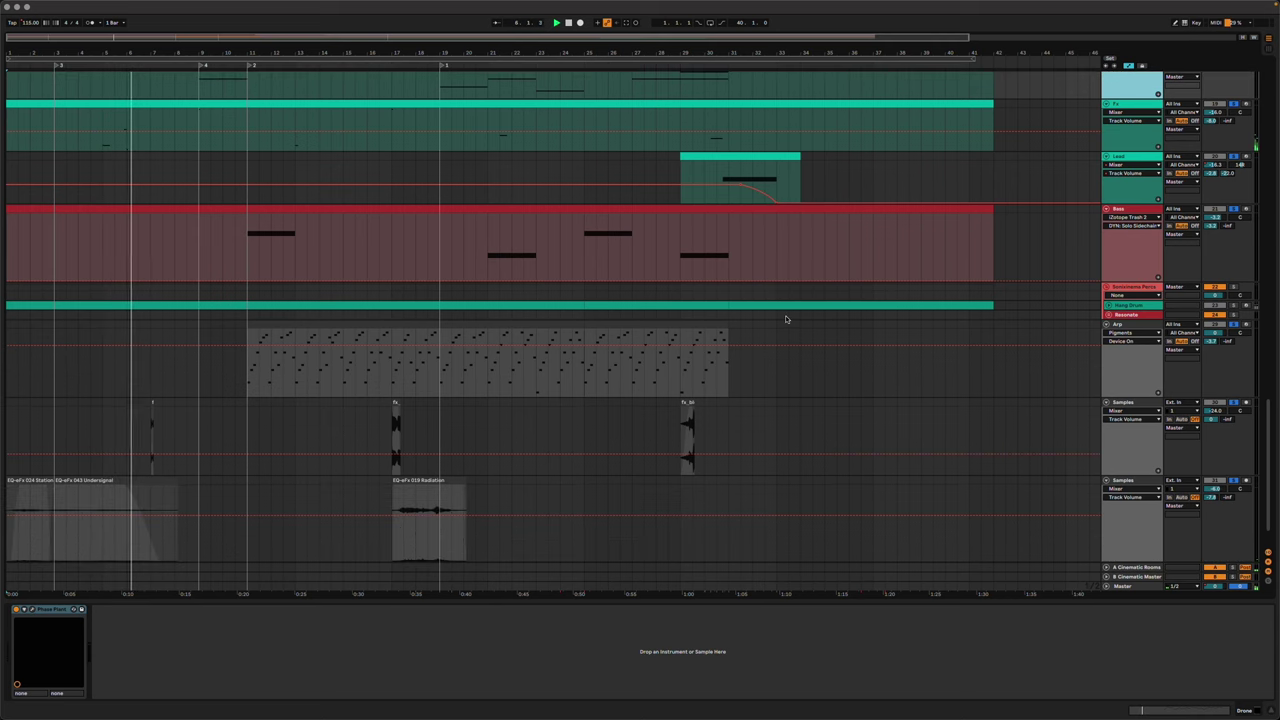
left_click(1117, 396)
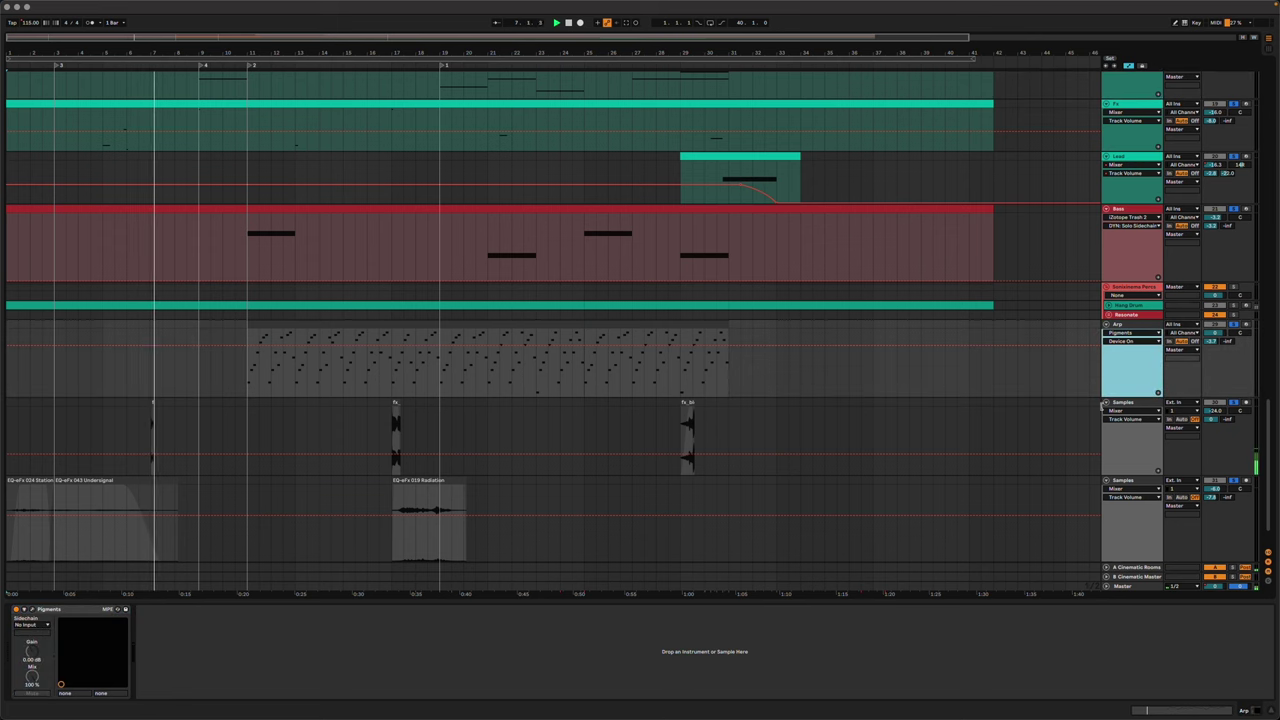
scroll(600, 495, "up", 3)
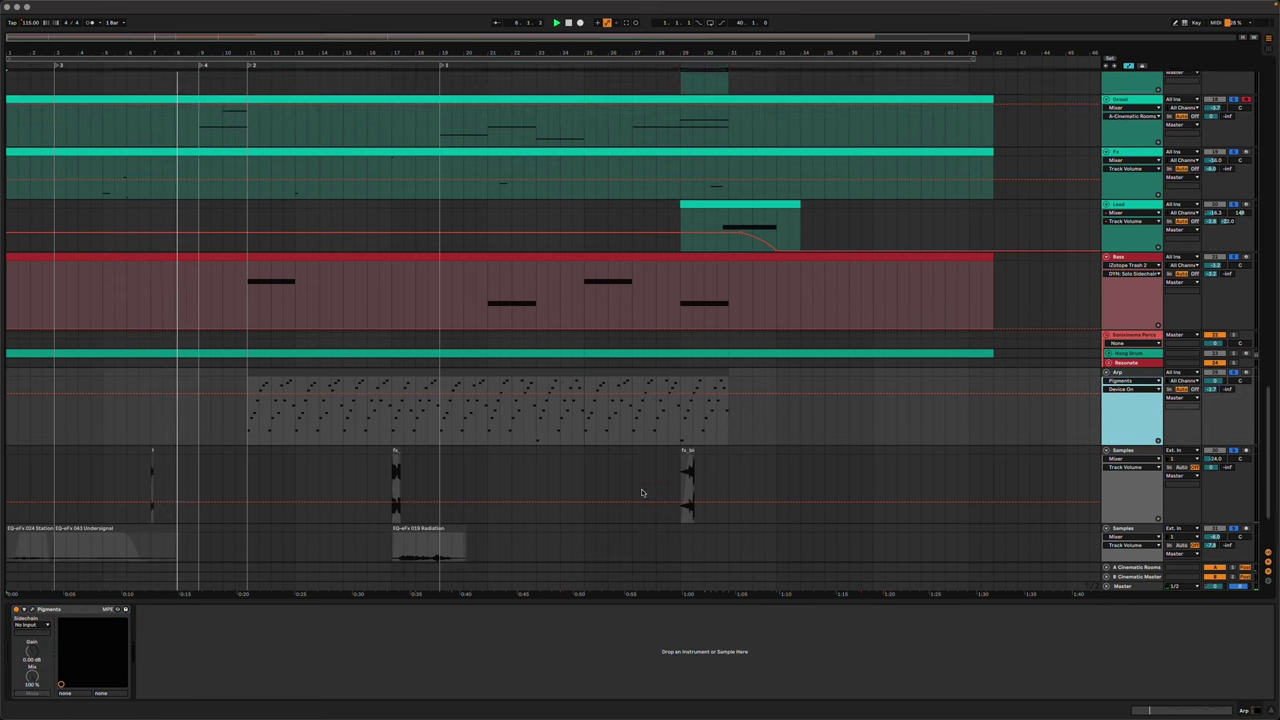
Open the Drone track's Phase Plant, view its generators and the second group's wavetable in the Wavetable Editor, and close both windows
scroll(642, 492, "up", 1)
key("Up")
left_click(31, 609)
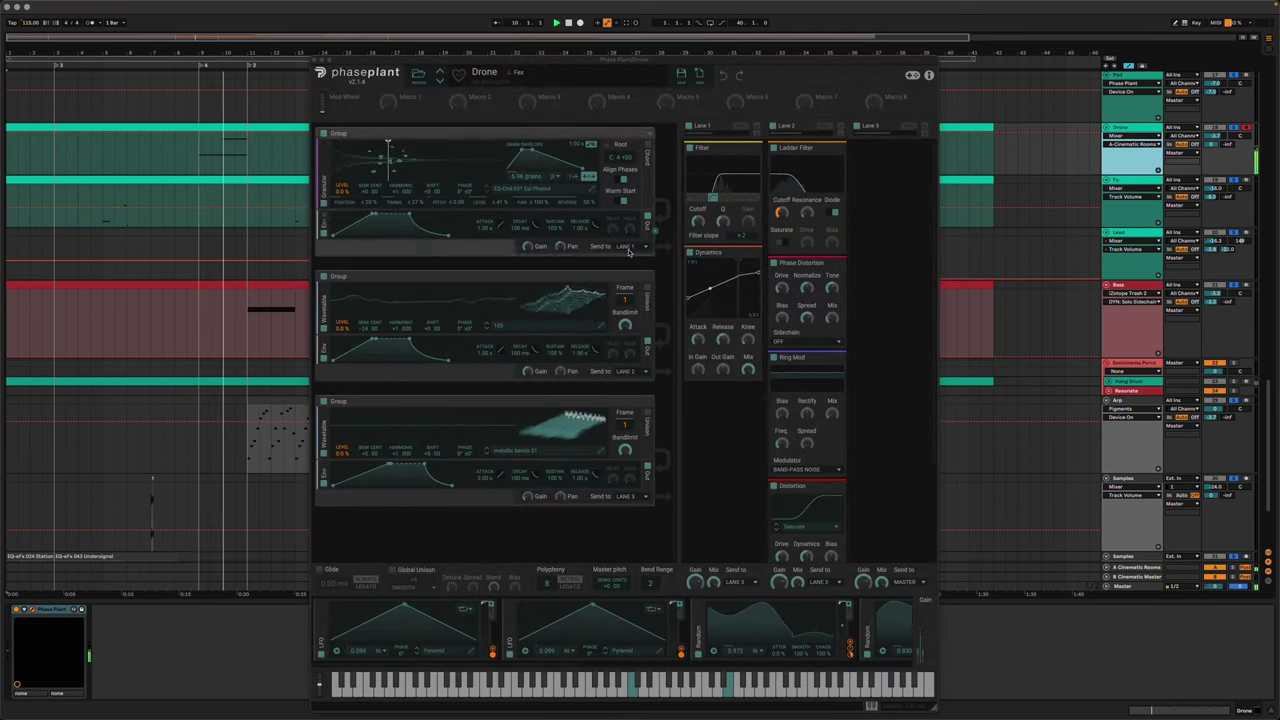
left_click(601, 326)
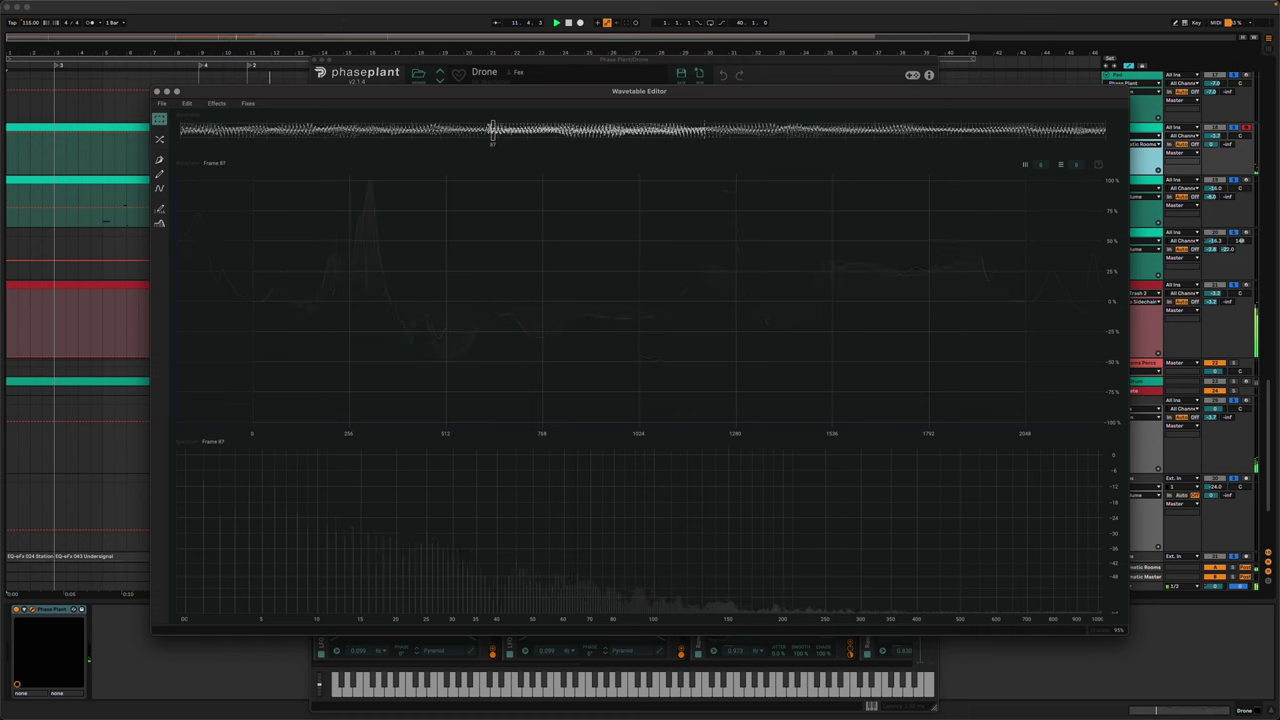
left_click(157, 91)
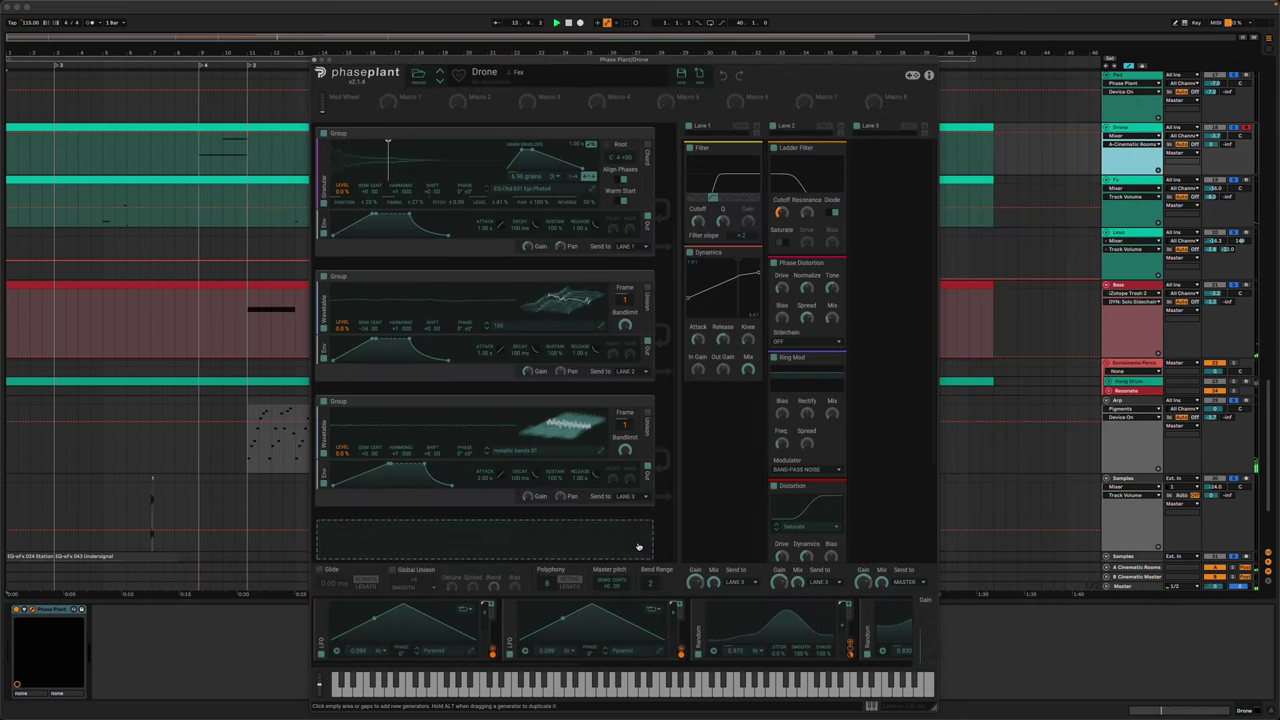
scroll(833, 642, "right", 3)
scroll(833, 642, "left", 3)
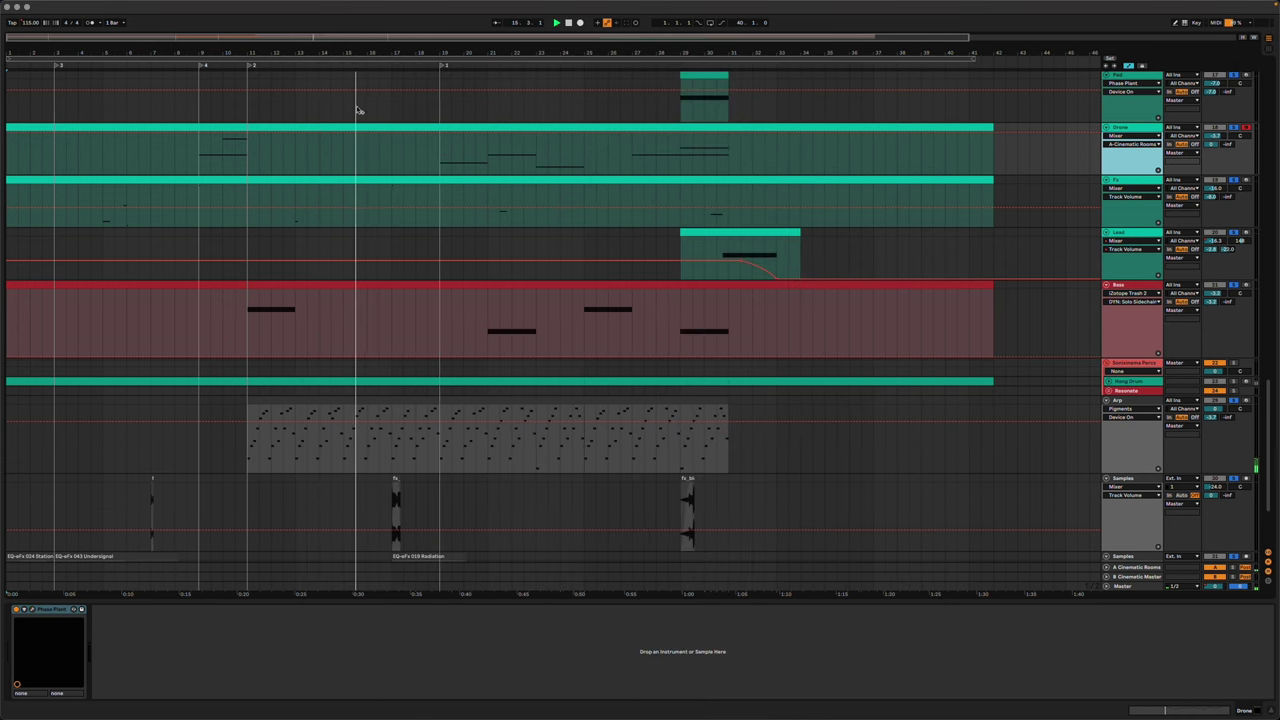
left_click(314, 60)
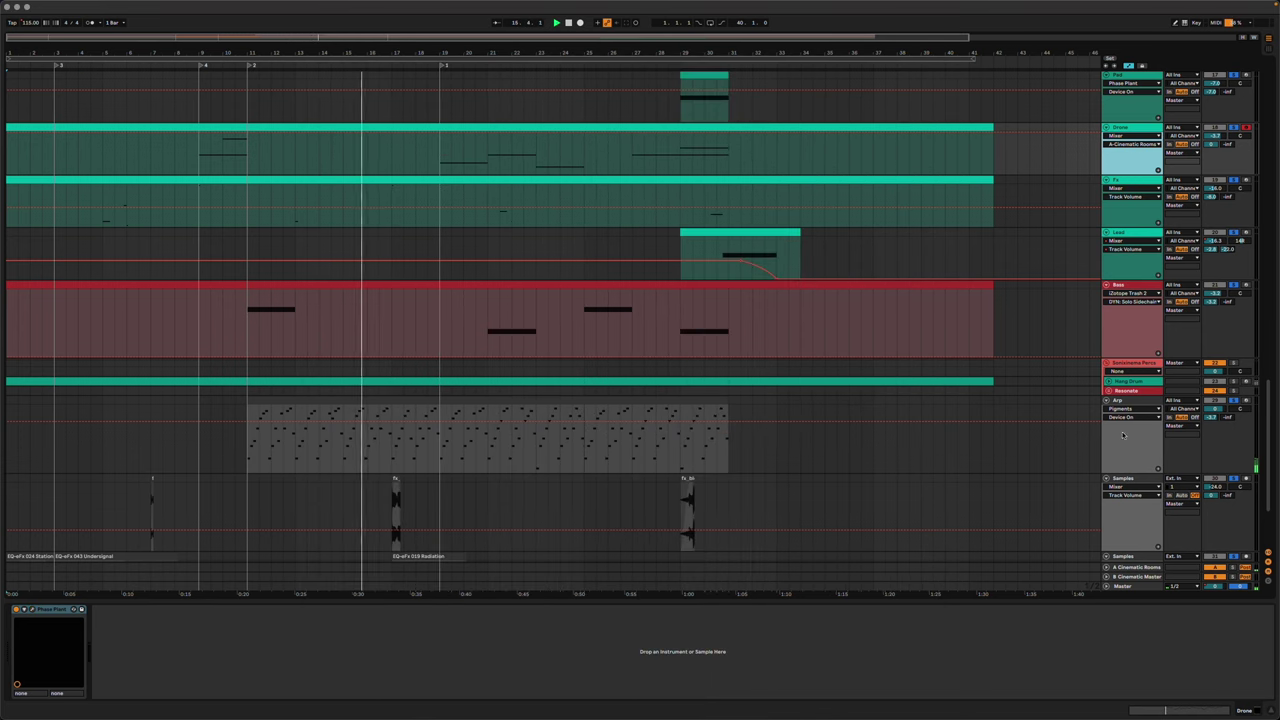
Open the Arp track's Pigments synth, look over its wavetable engine, filters and envelopes, and close it
left_click(1124, 436)
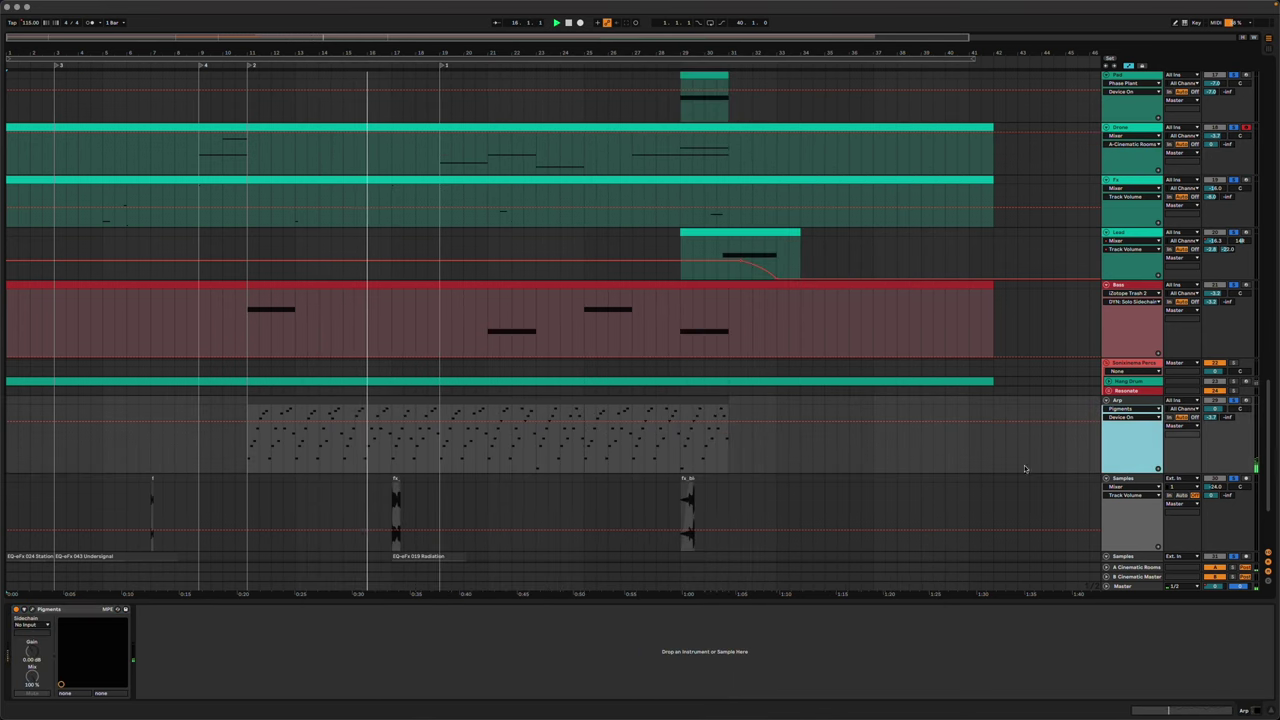
left_click(32, 609)
left_click_drag(699, 166, 703, 175)
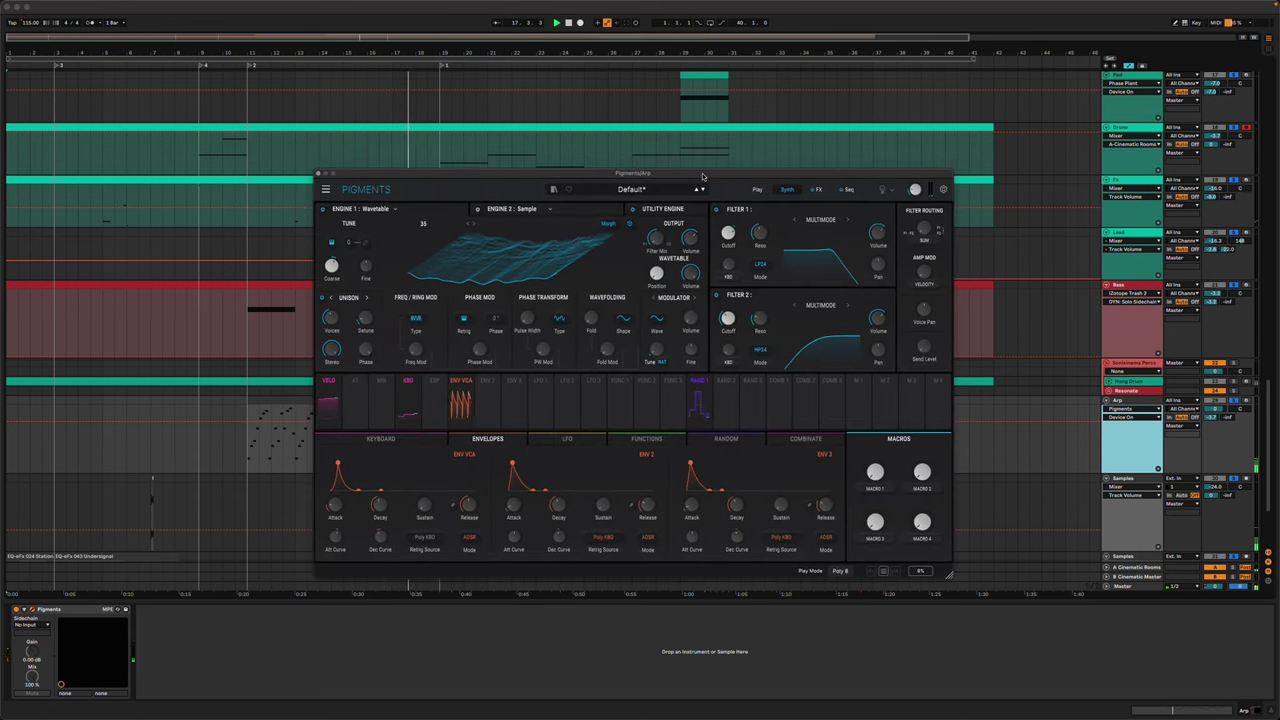
left_click(320, 174)
Review the Bass track's Diva synth with its soothe2 and iZotope Trash 2 effects, and close all their windows
left_click(1130, 320)
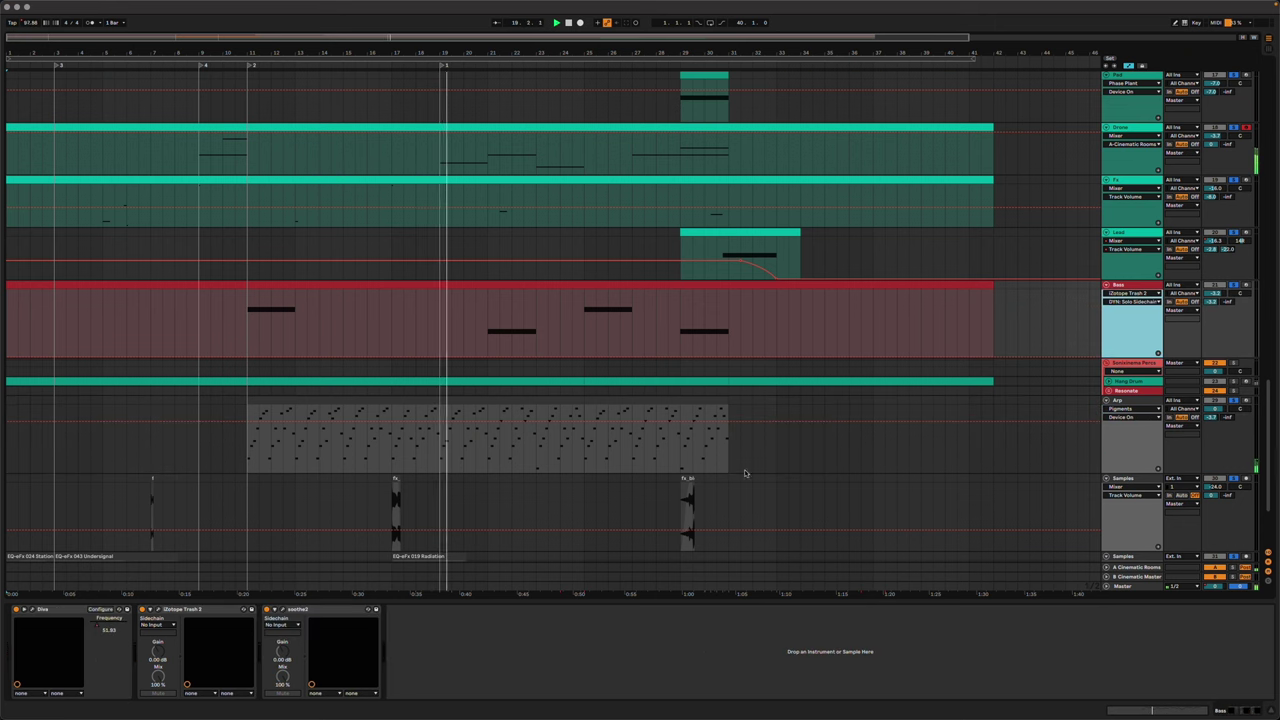
left_click(32, 610)
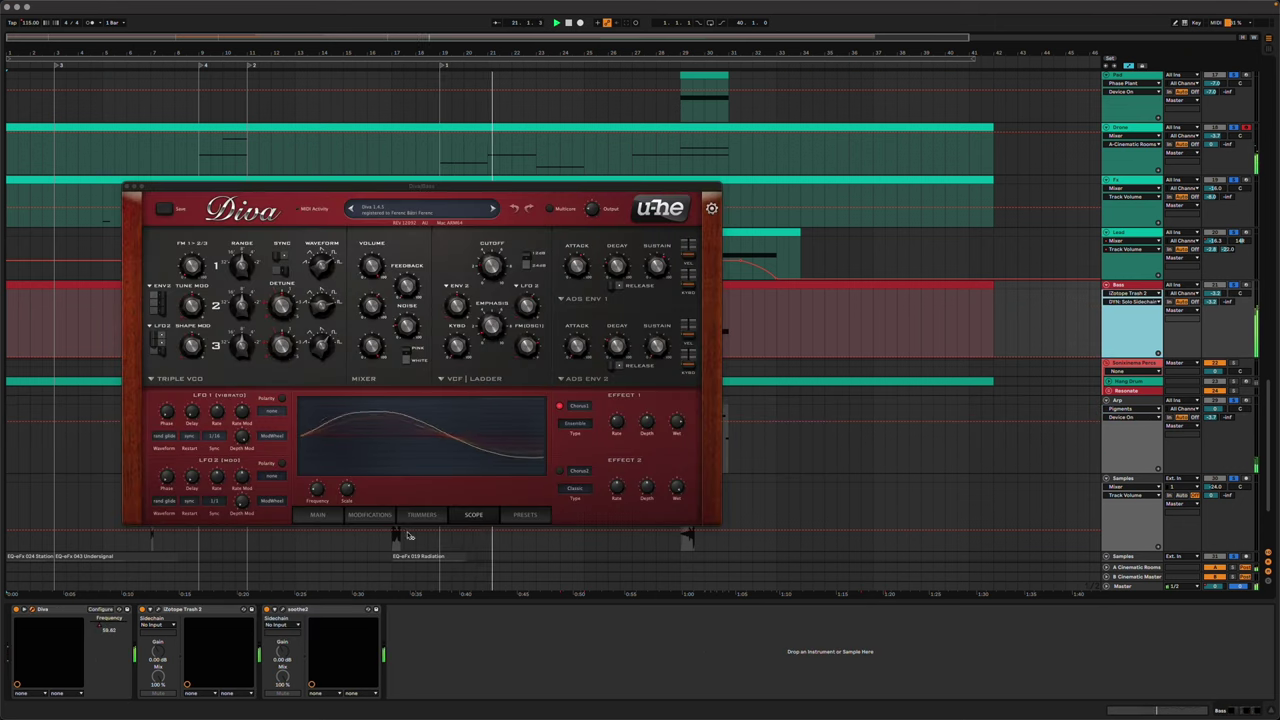
left_click(283, 609)
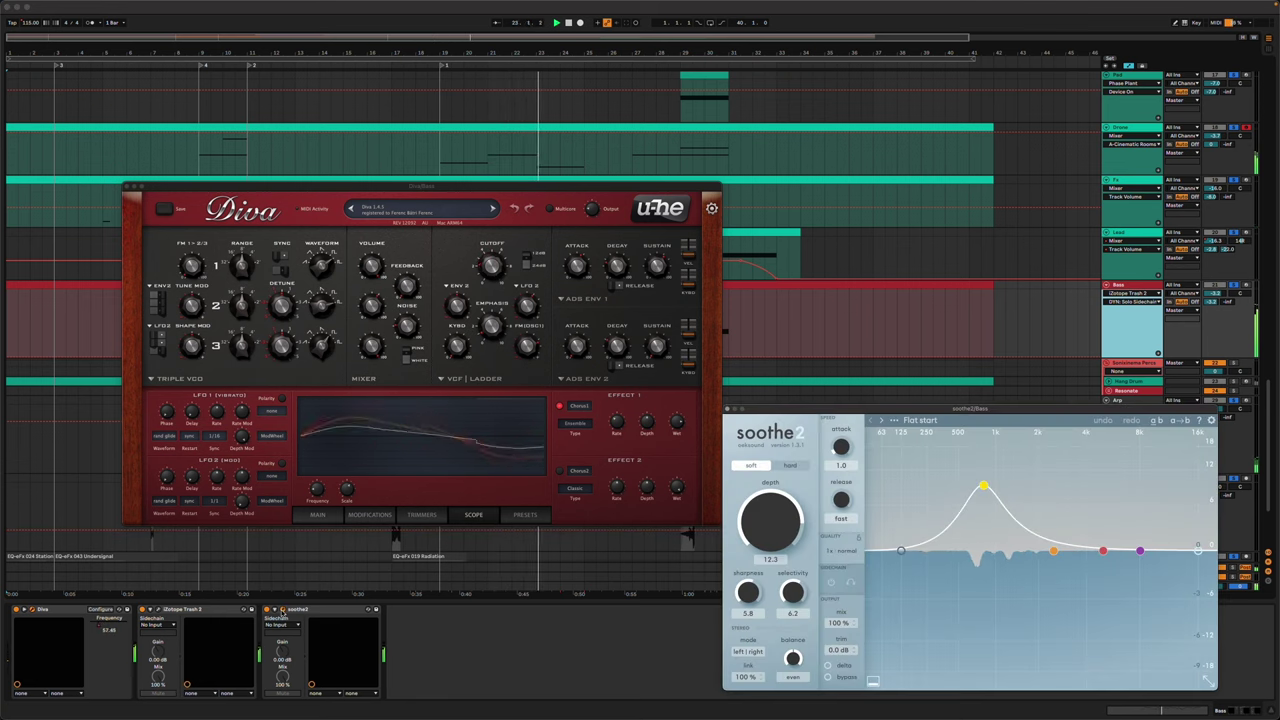
left_click(283, 610)
left_click(158, 610)
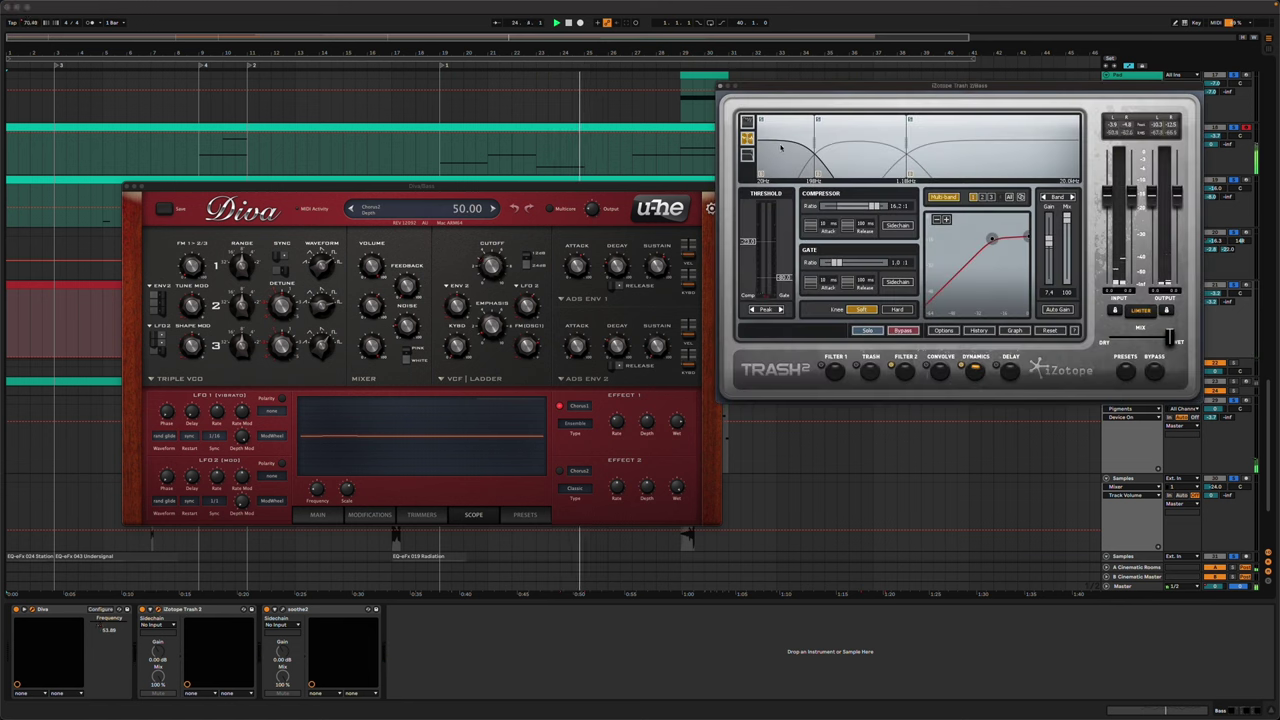
left_click(721, 86)
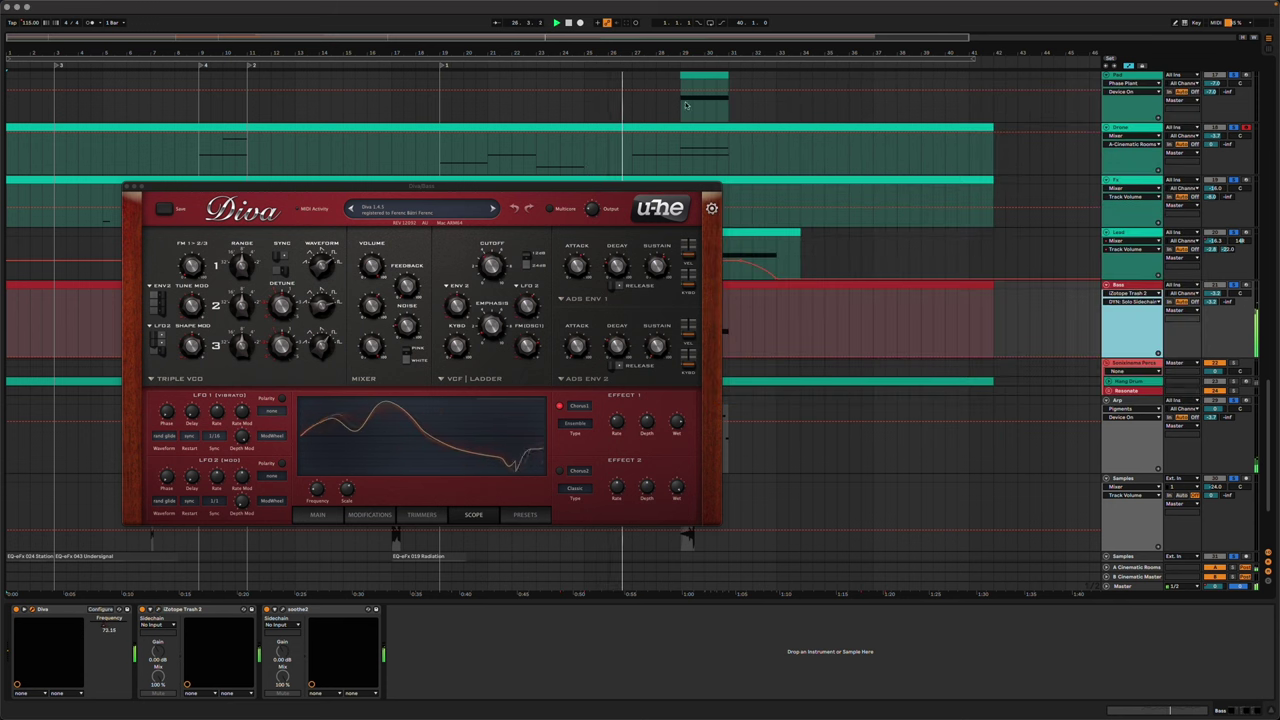
left_click(128, 186)
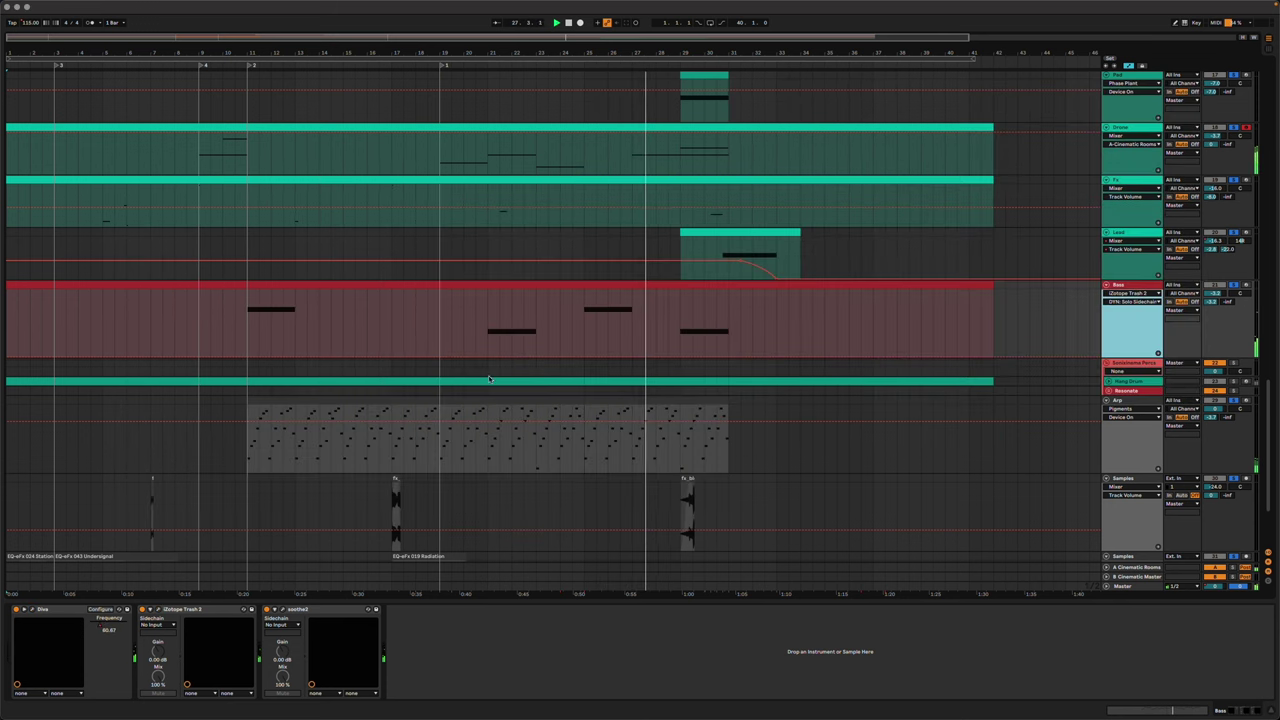
Open the Fx track's Phase Plant, look through its granular and wavetable groups, and close it
left_click(1122, 199)
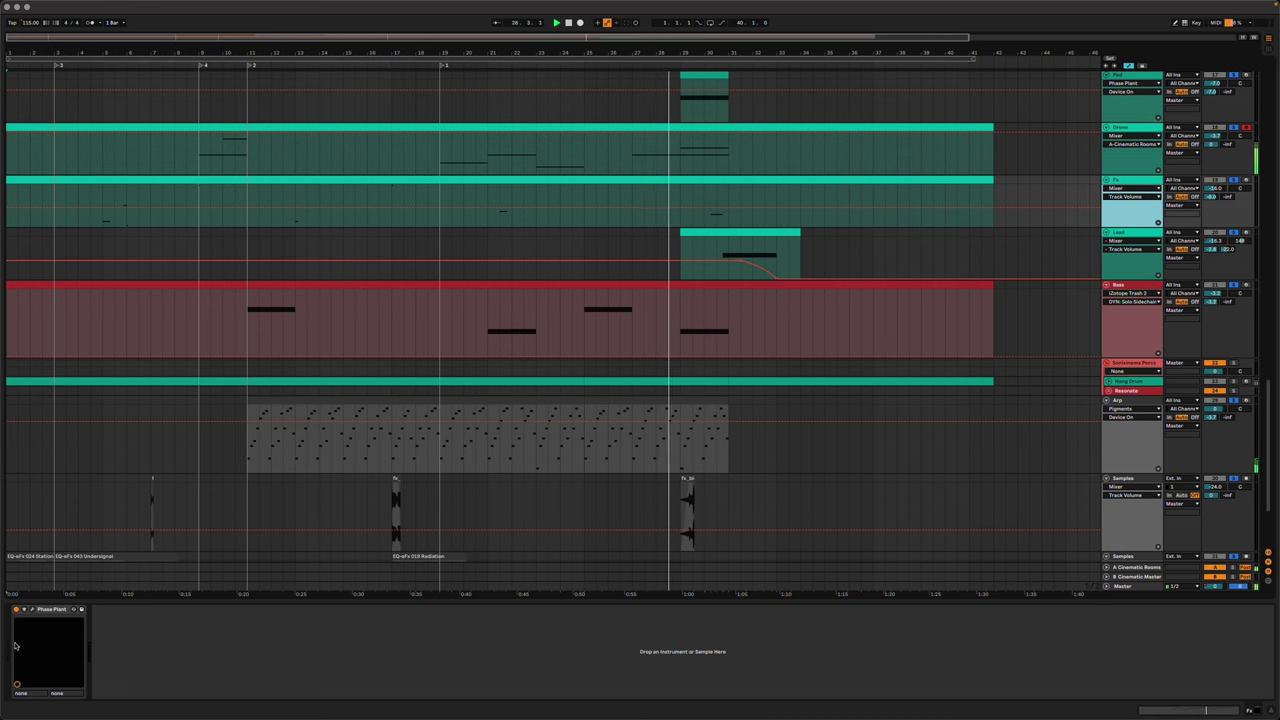
left_click(31, 611)
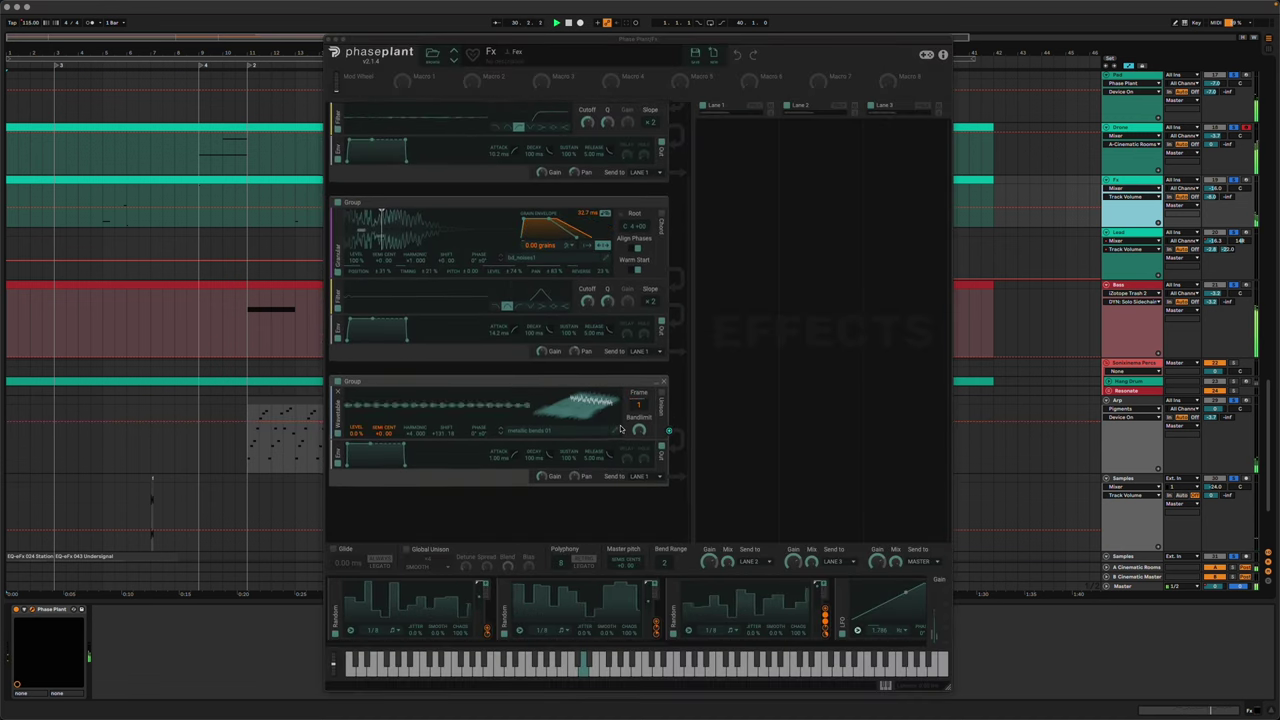
left_click(330, 40)
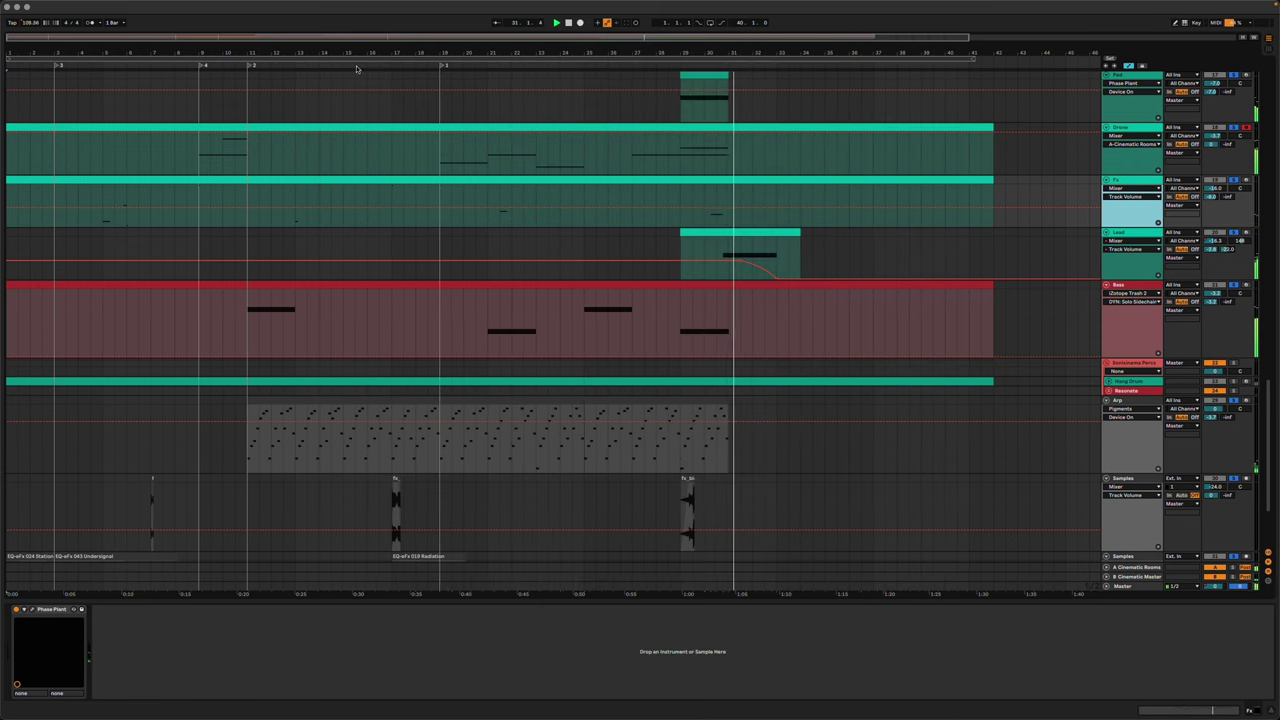